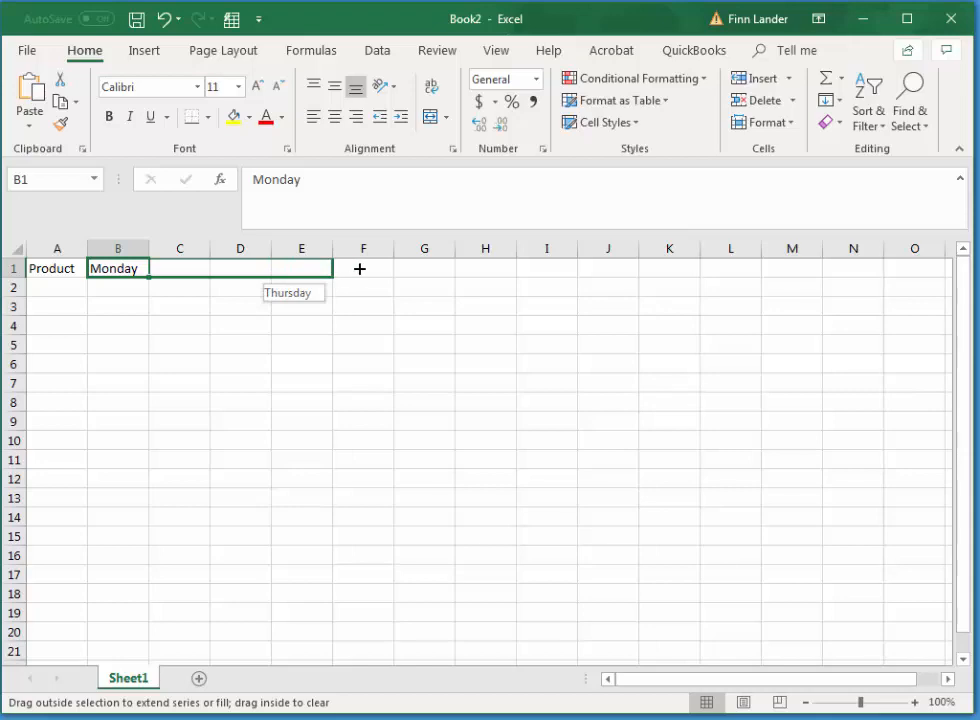
Extend the weekday headings in row 1 from Monday through Friday and enter the heading Total in G1
drag(359, 268, 372, 268)
click(445, 270)
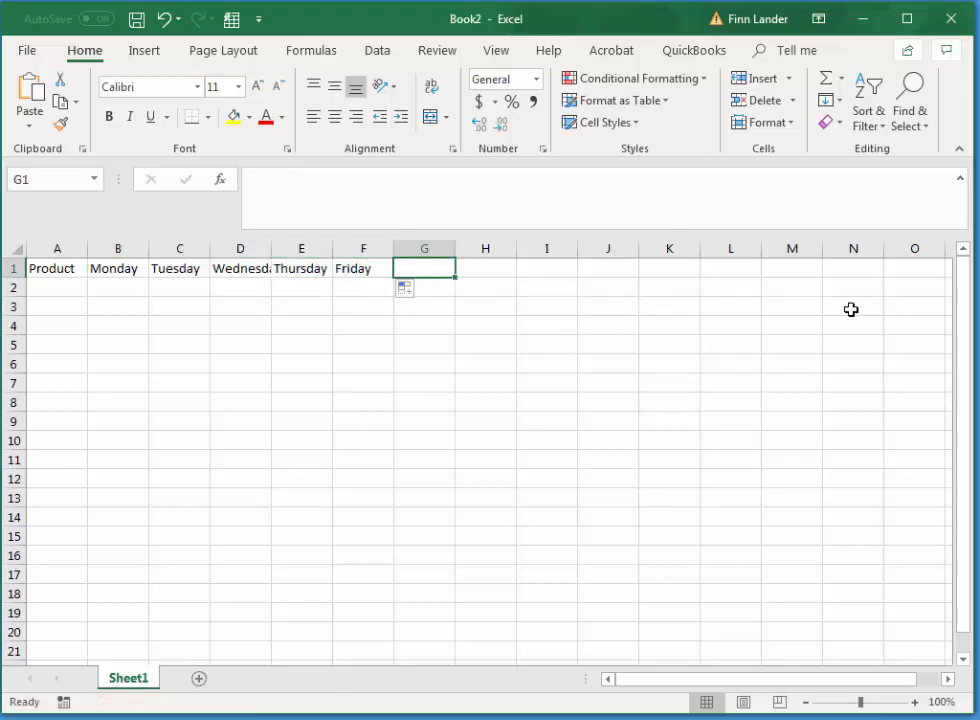
text(Tot)
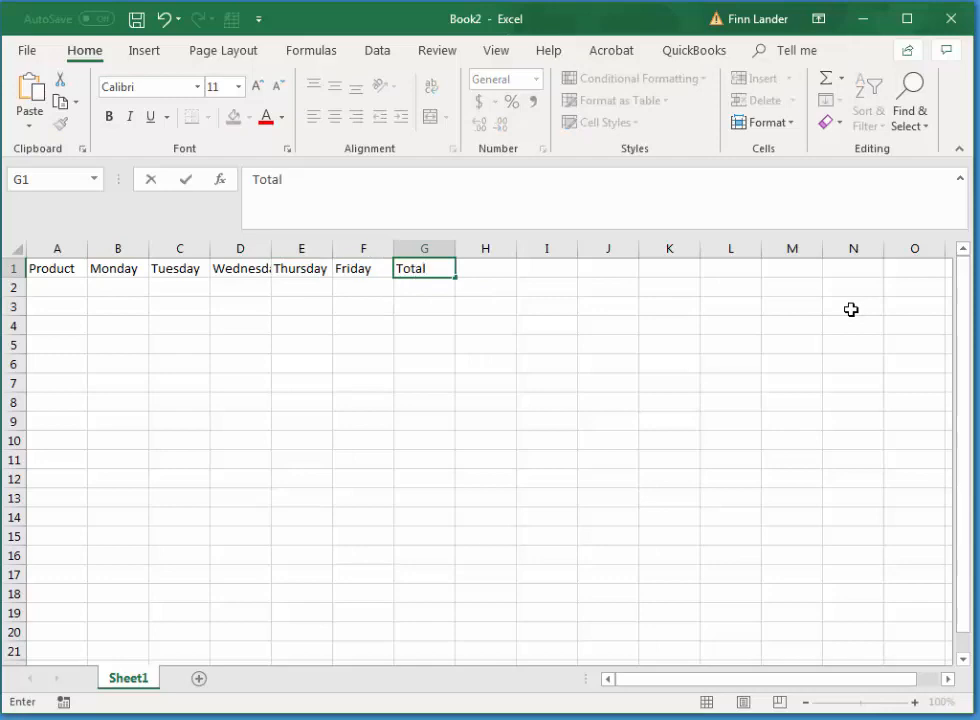
text(al)
key(Return)
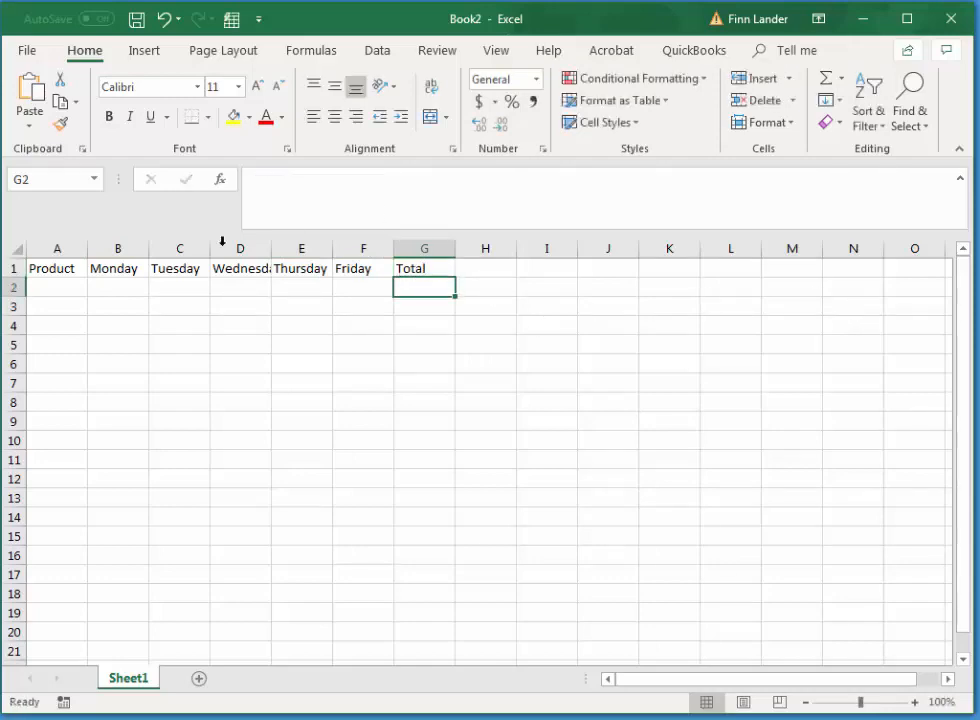
Enter the product names Hammer and Pliers in cells A2 and A3
click(63, 288)
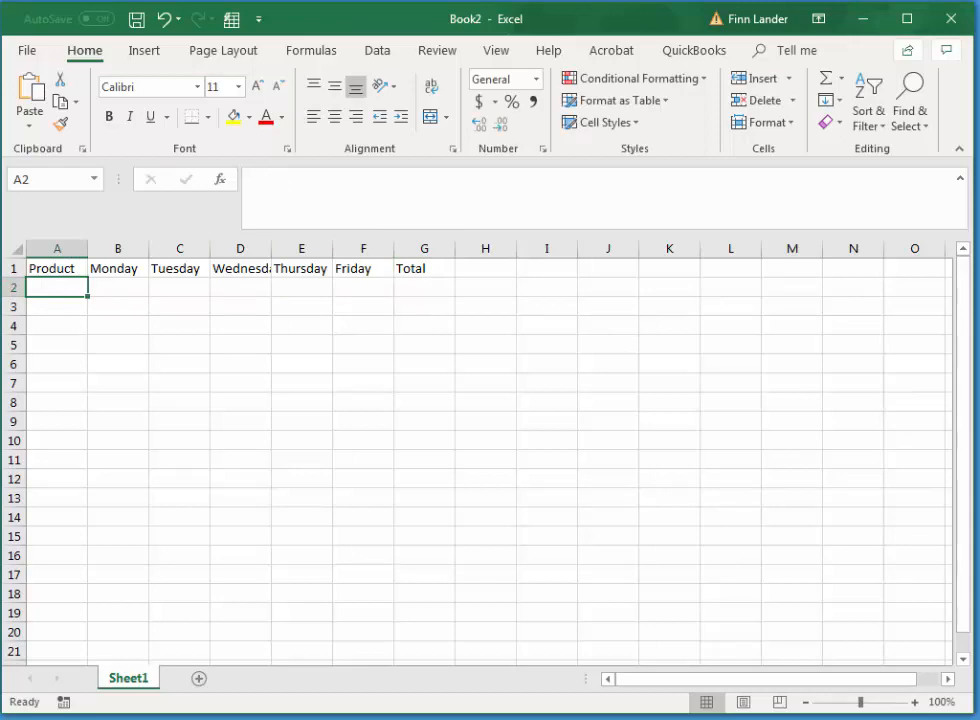
text(Hammer)
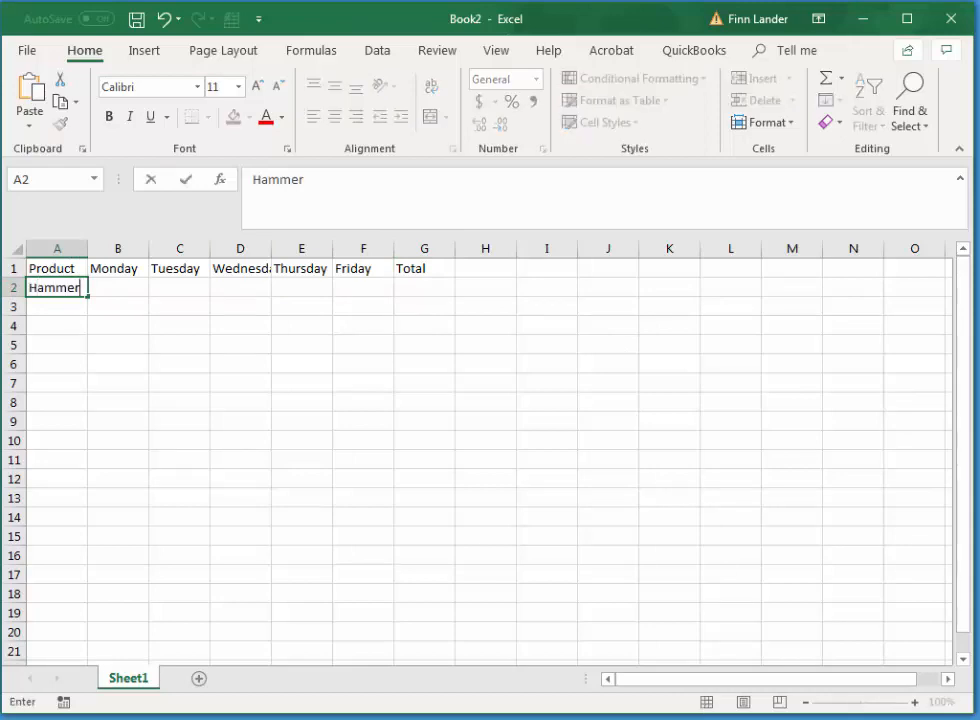
key(Return)
text(Ploer)
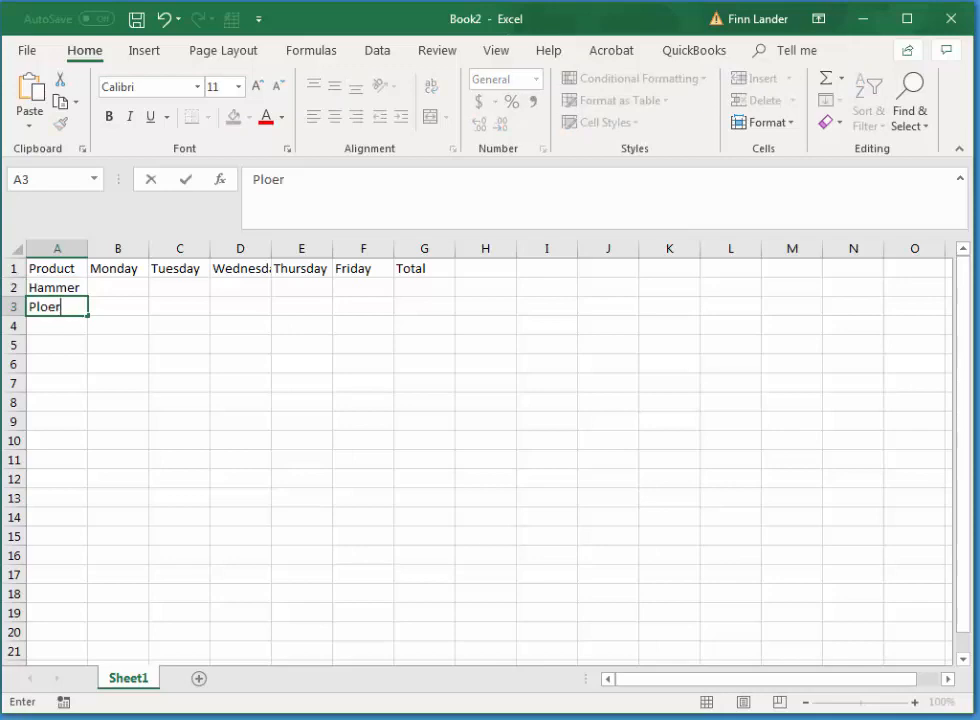
key(BackSpace)
key(BackSpace)
key(BackSpace)
text(ie)
key(Return)
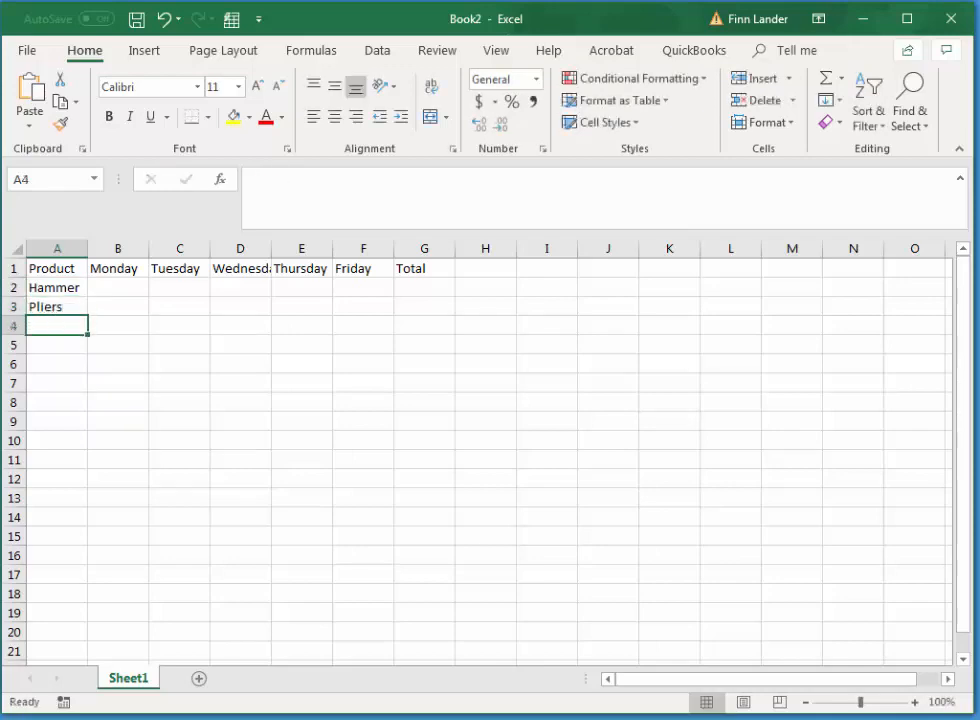
Enter the product names Wrenches, Allen Keys, Files and Socket Set in cells A4 to A7
text(Wrenche)
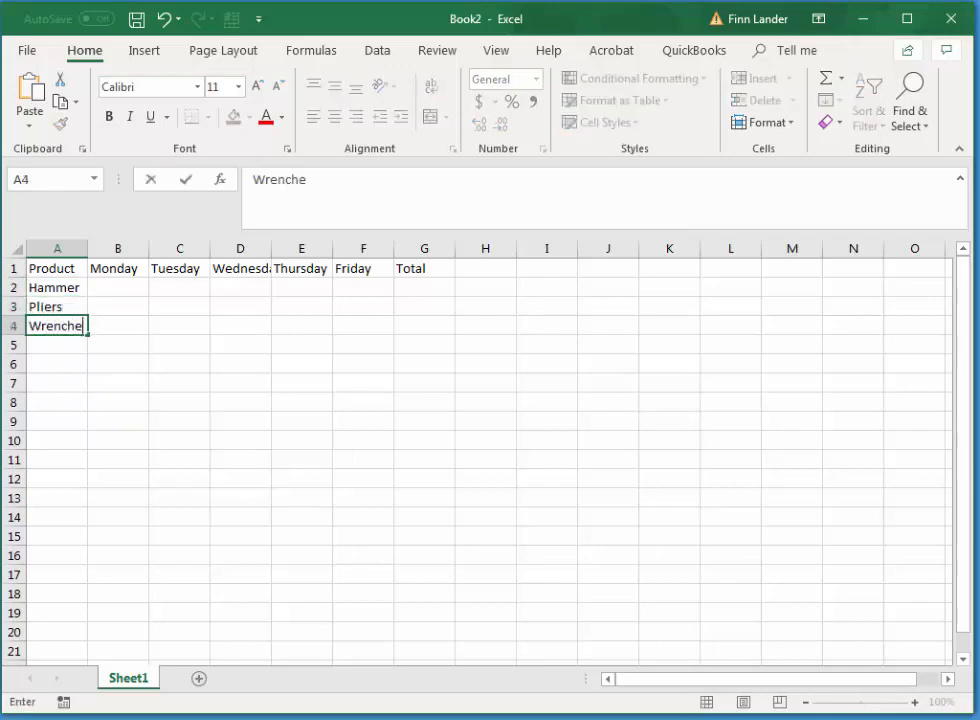
text(s)
key(Return)
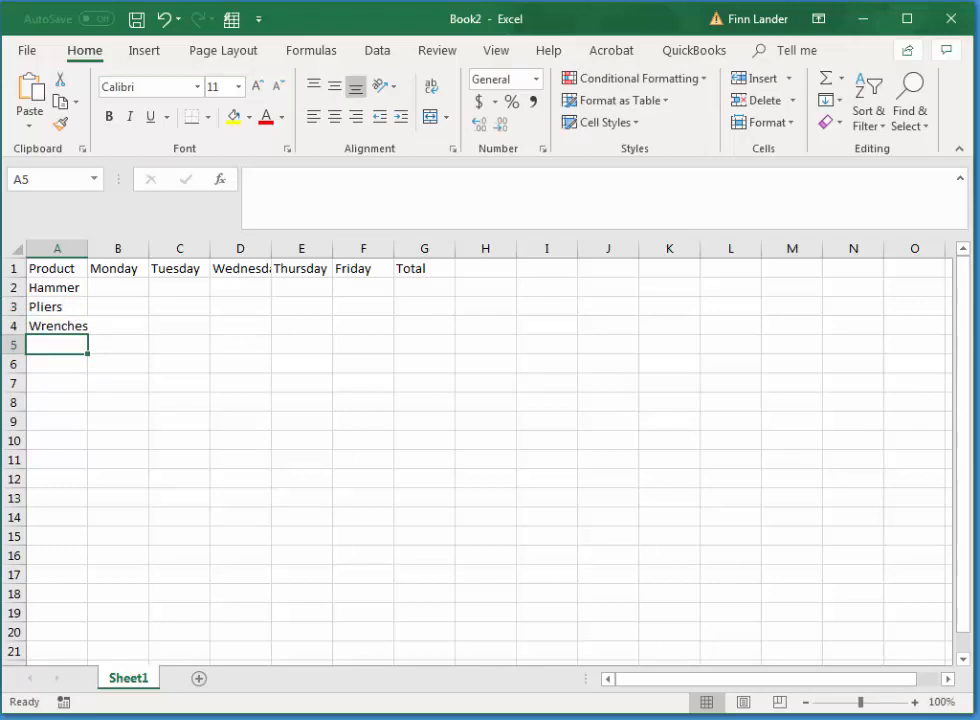
text(Al)
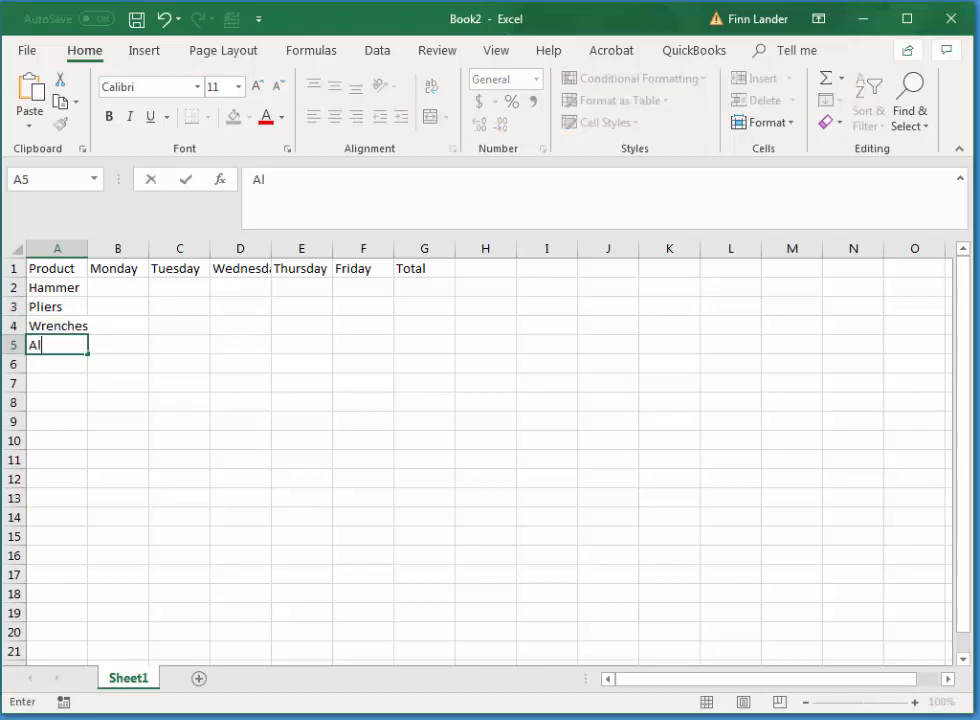
text(len Keys)
key(Return)
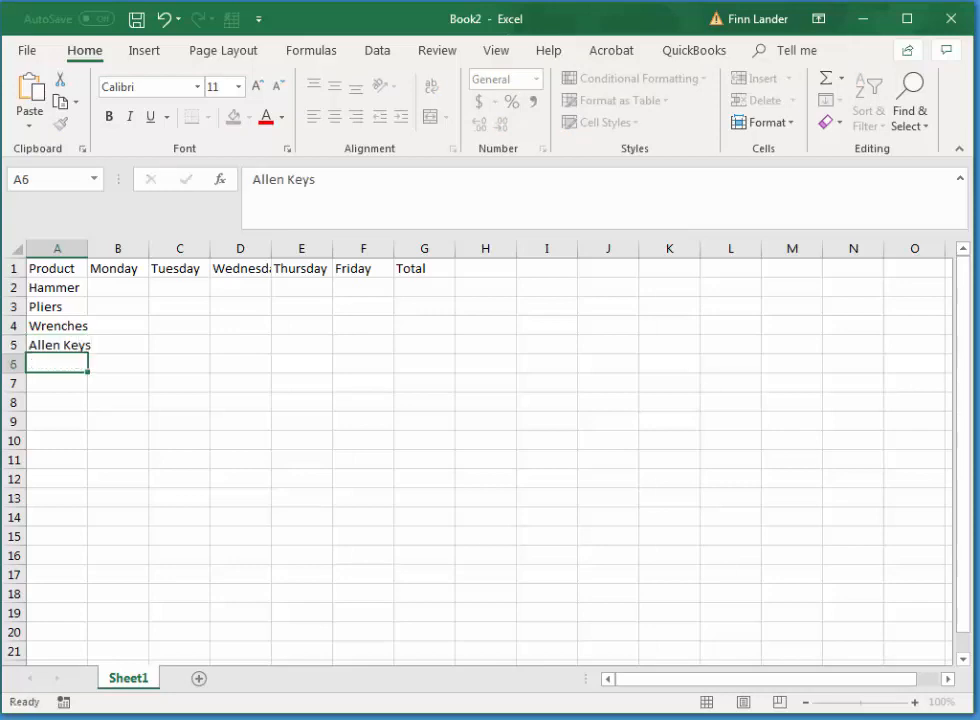
text(Files)
key(Return)
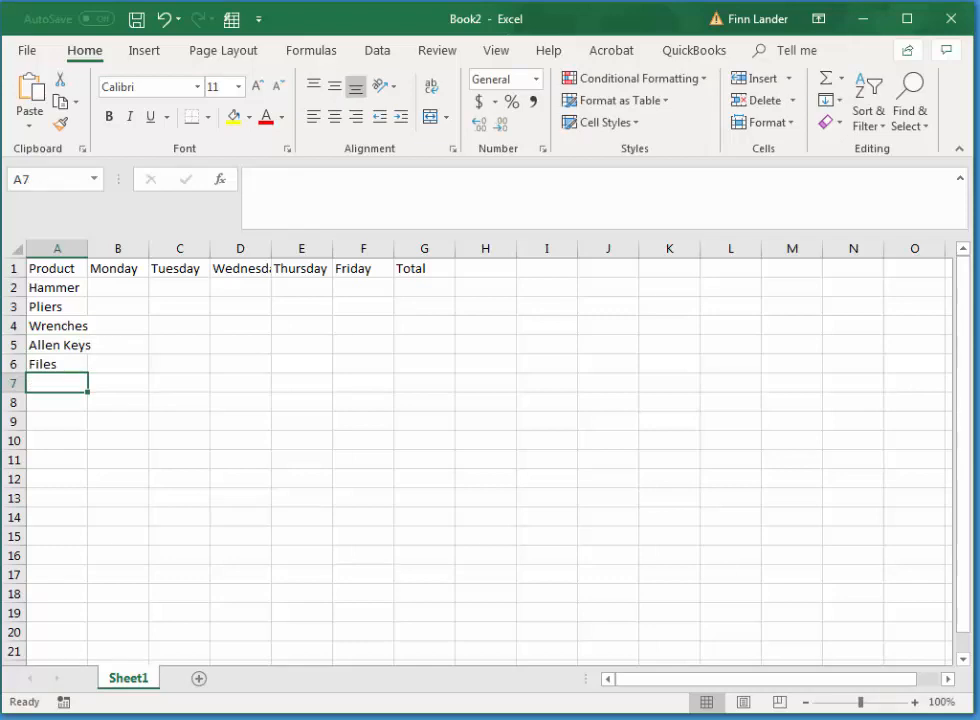
text(Sc)
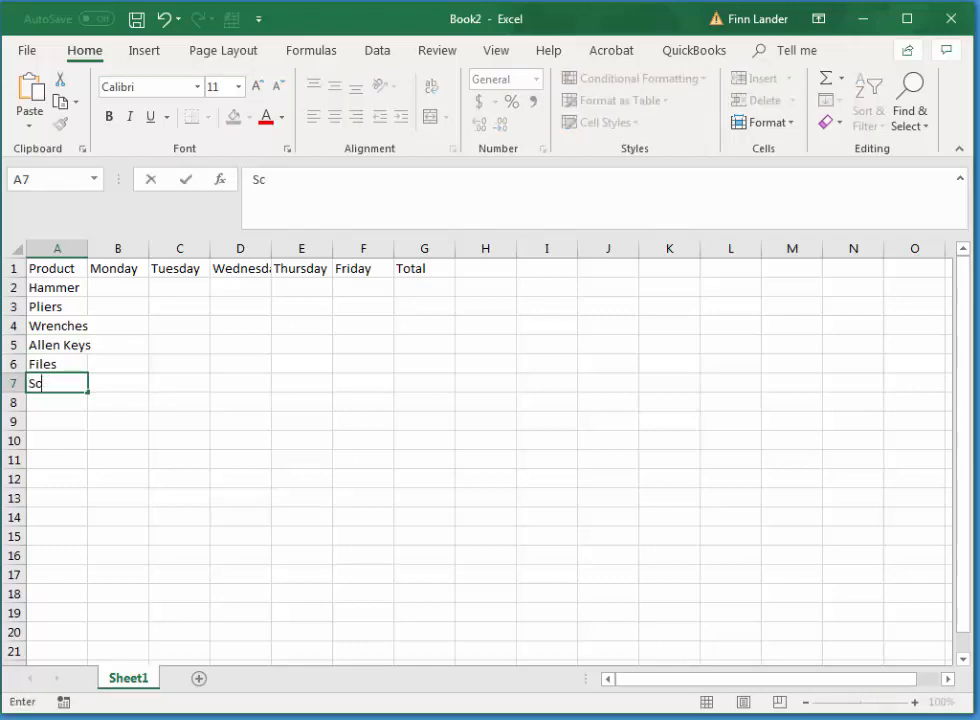
text(oket Set)
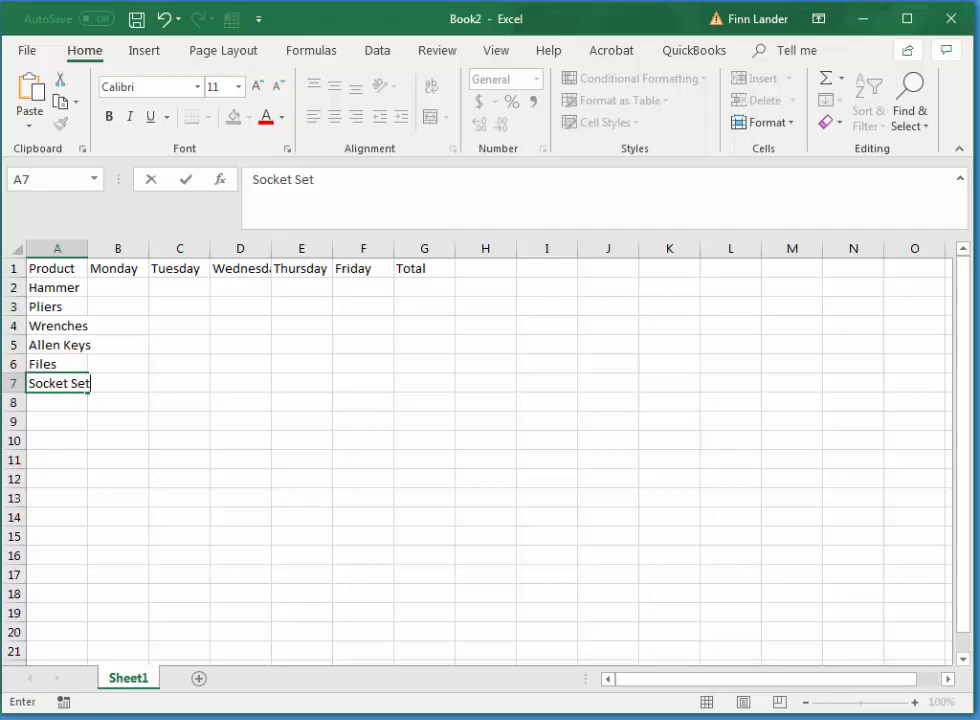
Enter 10 as the Monday quantity for Hammer in B2
click(118, 288)
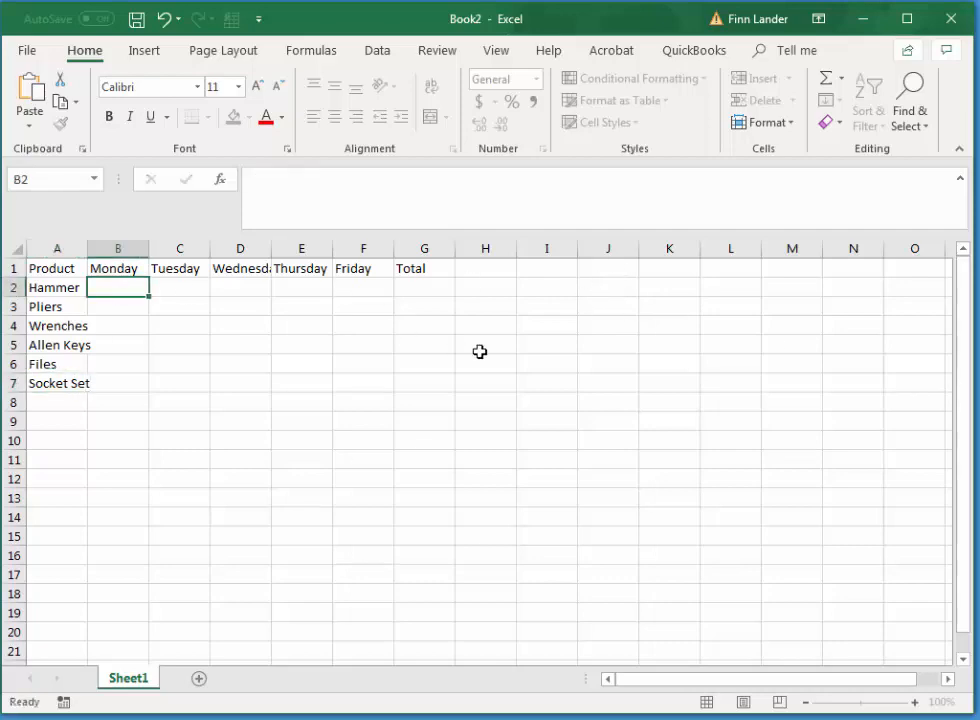
text(10)
key(Return)
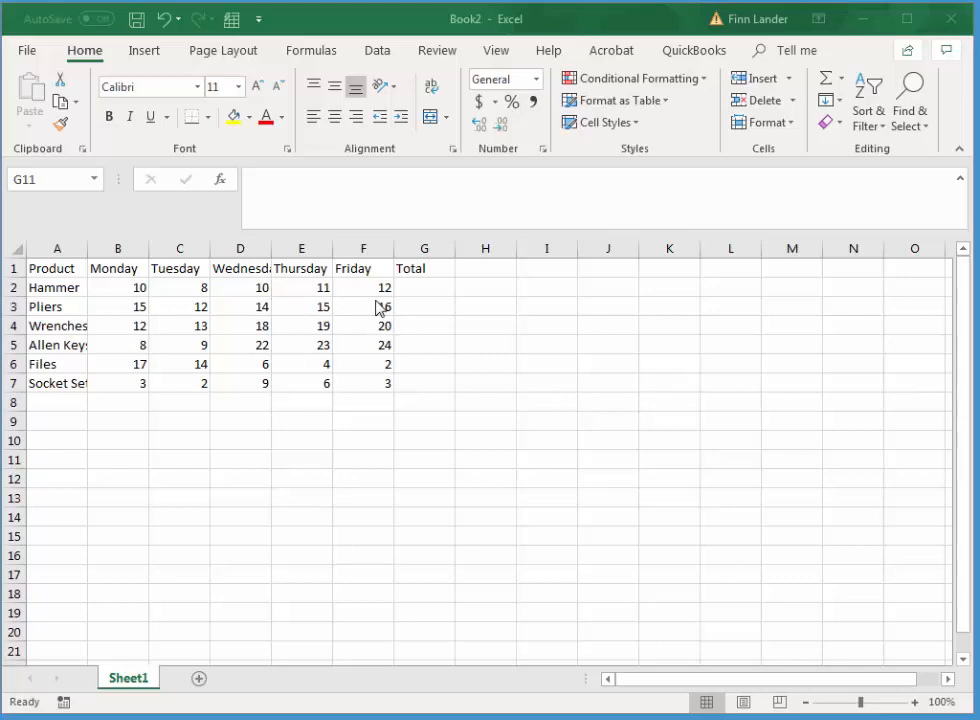
Format the range A1:G7 as a table with headers, using the blue banded style from the Medium group
click(62, 270)
drag(66, 276, 436, 385)
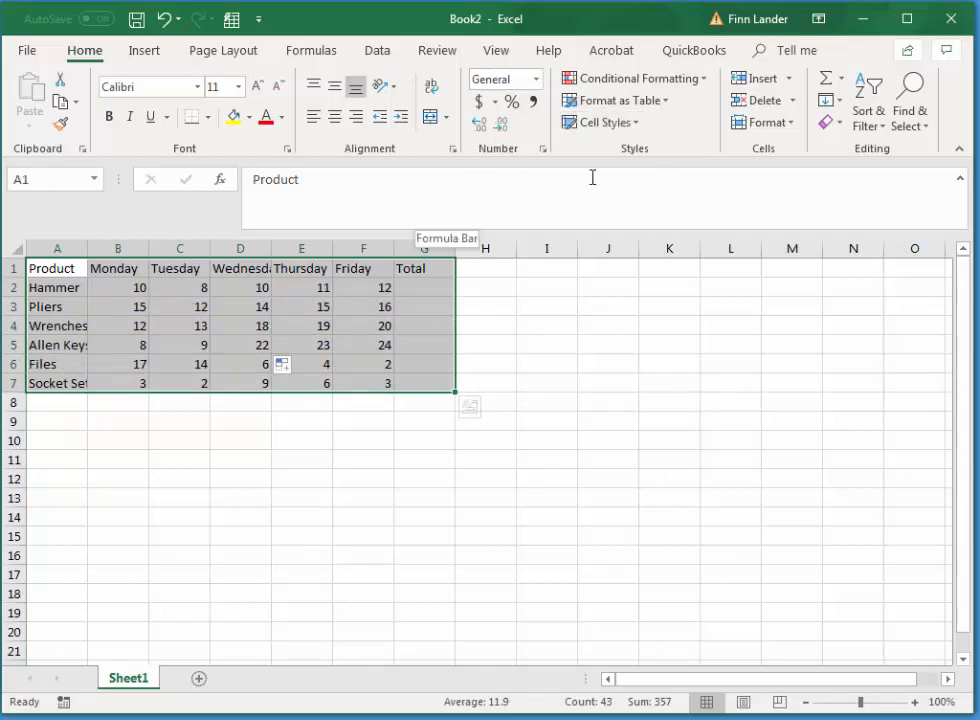
click(607, 101)
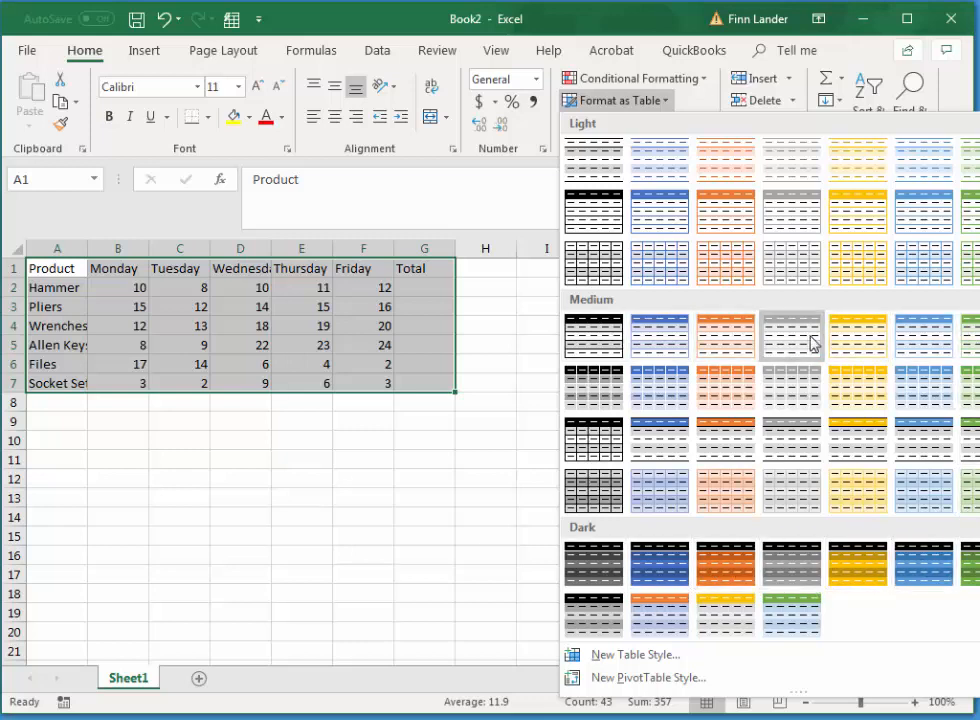
click(665, 345)
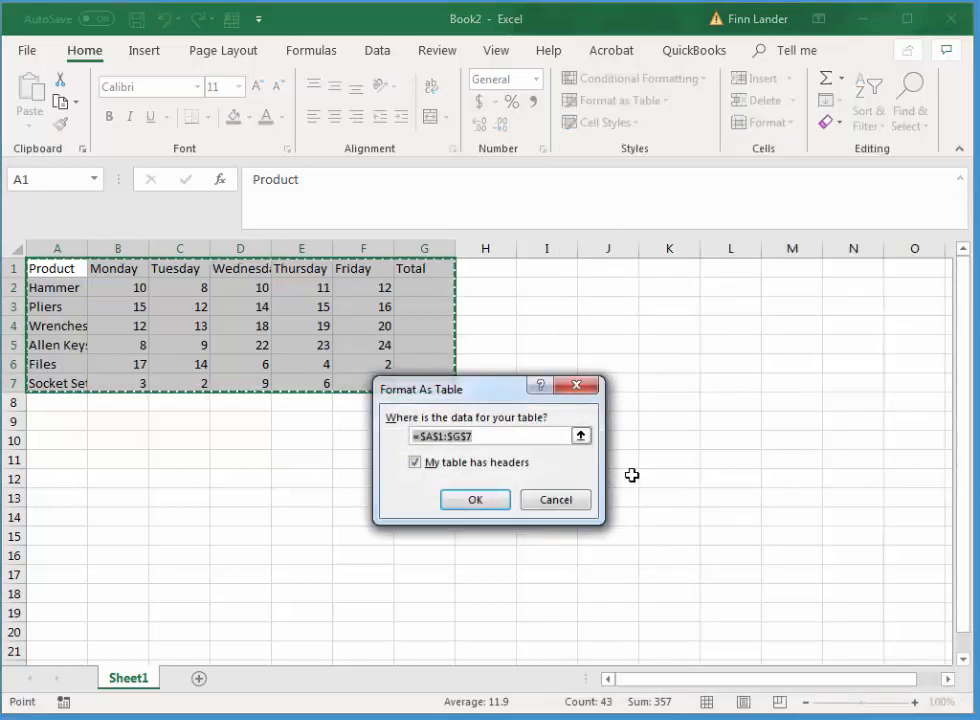
drag(473, 396, 221, 430)
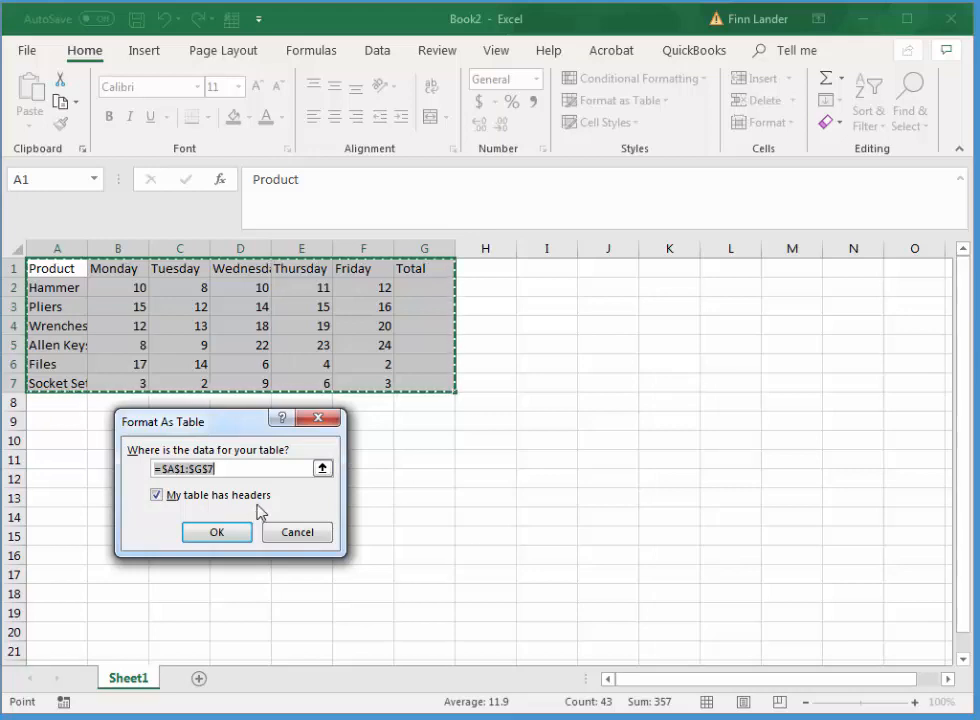
click(218, 533)
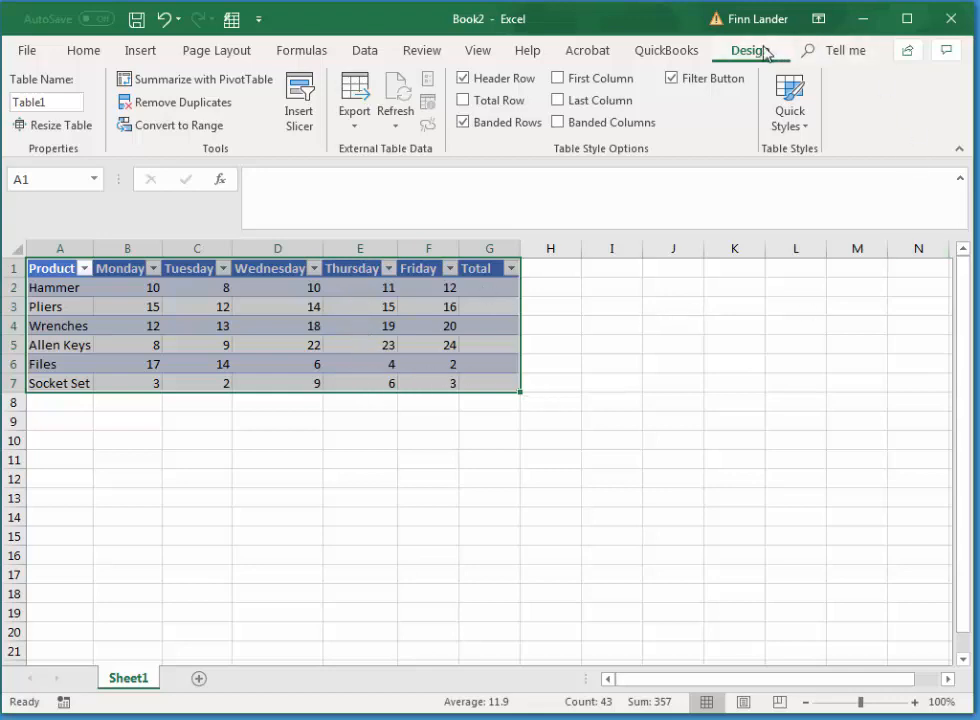
click(802, 127)
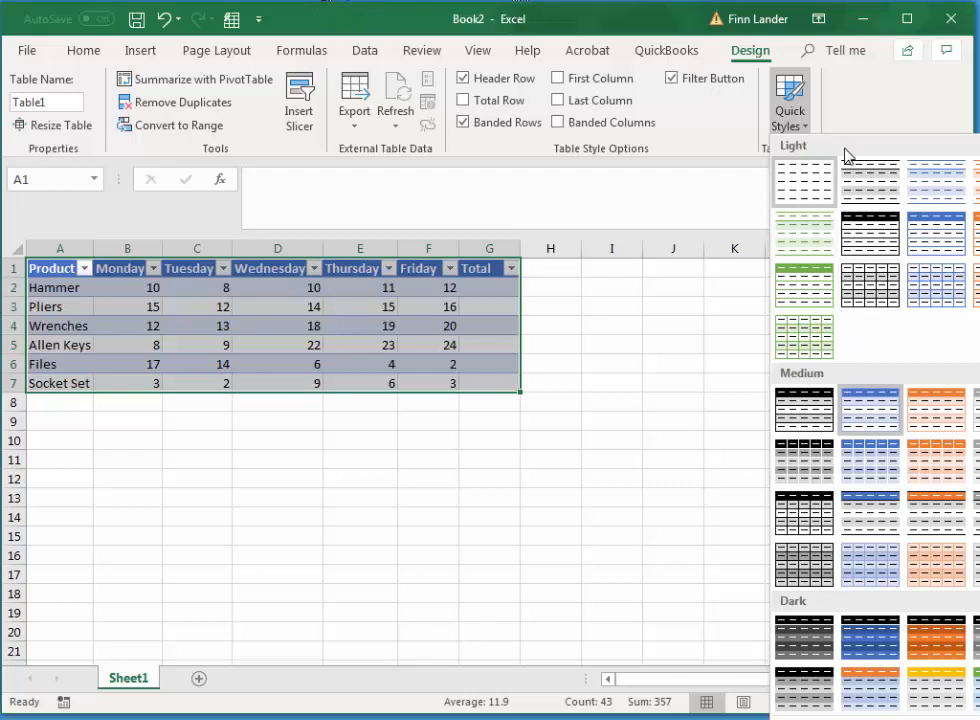
click(855, 112)
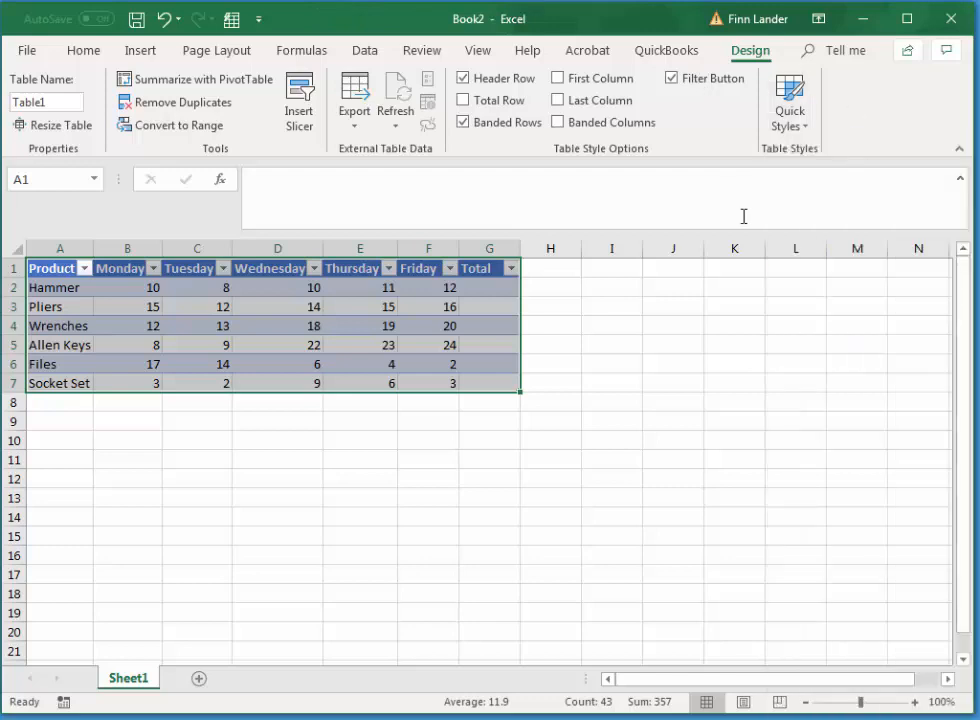
Sort the table by the Product column in ascending alphabetical order
click(86, 270)
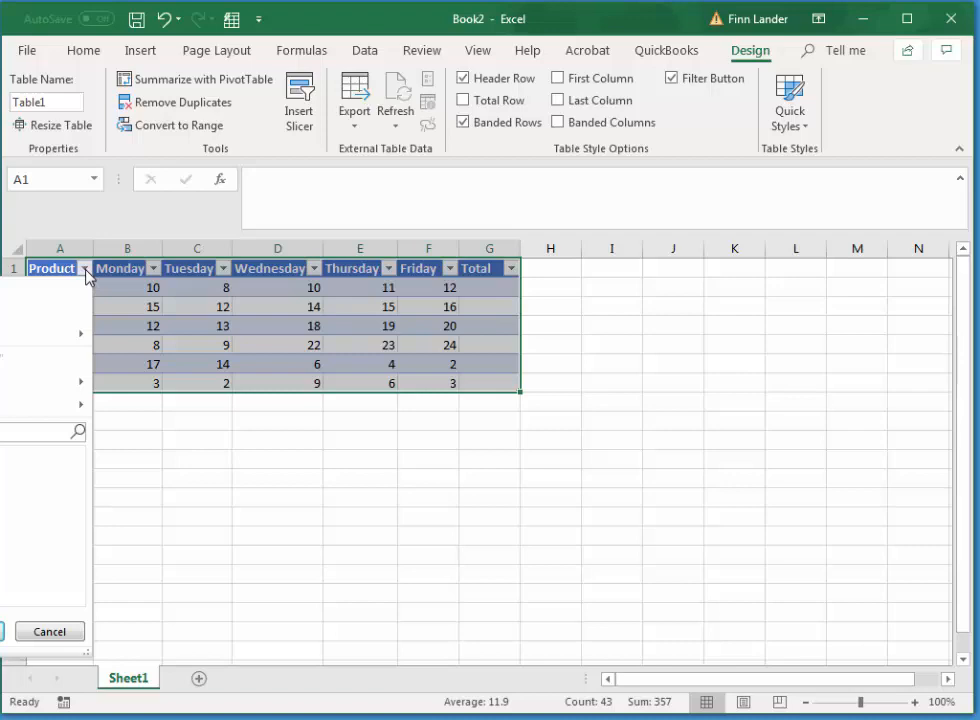
click(118, 221)
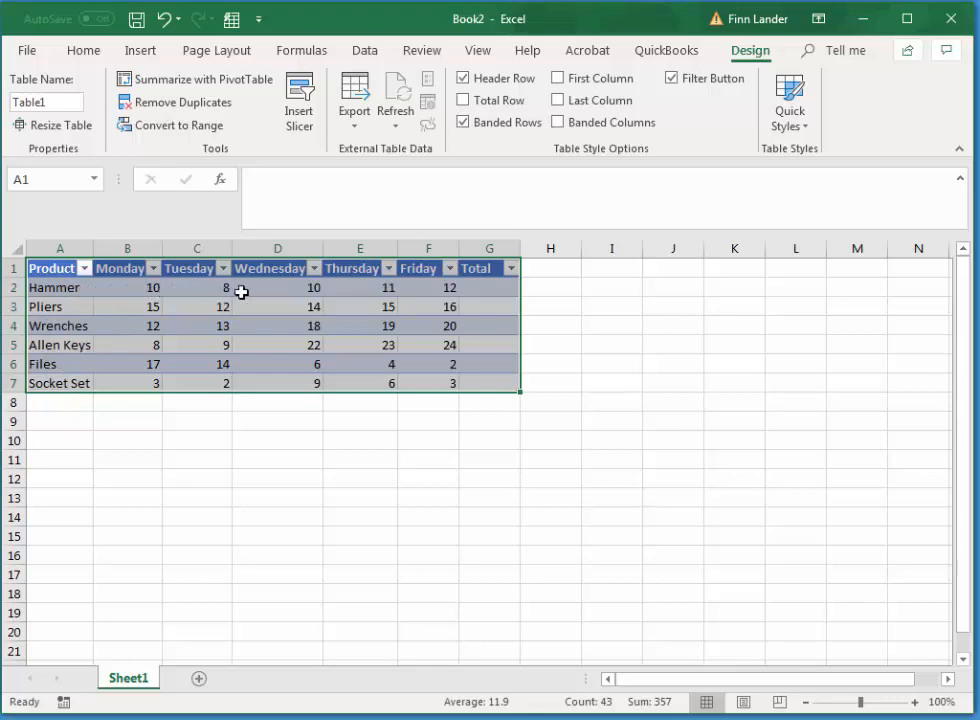
click(85, 268)
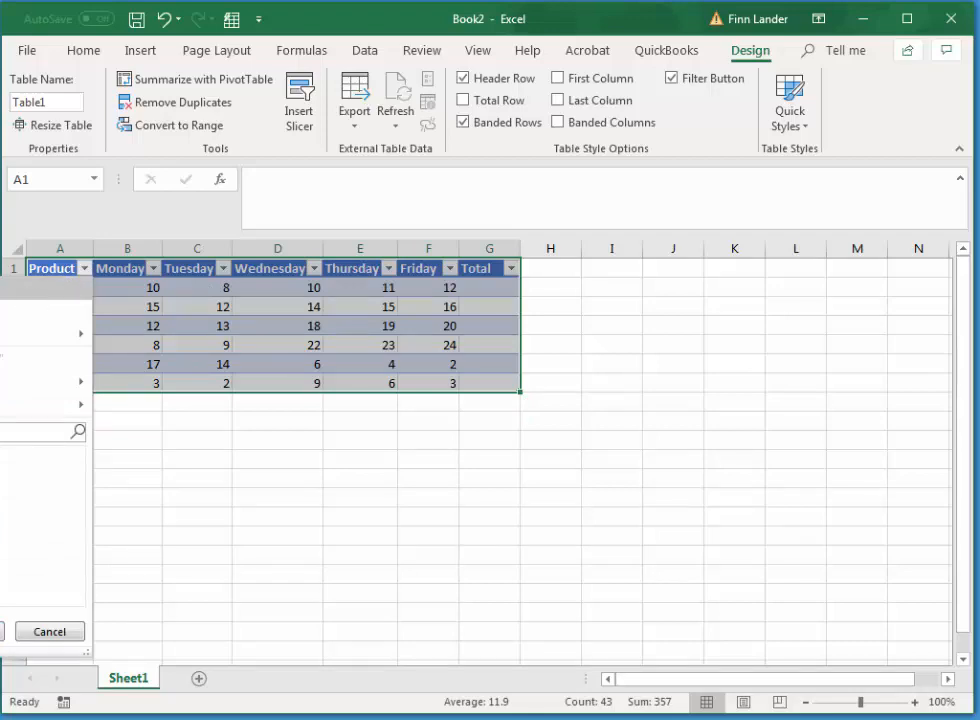
click(40, 288)
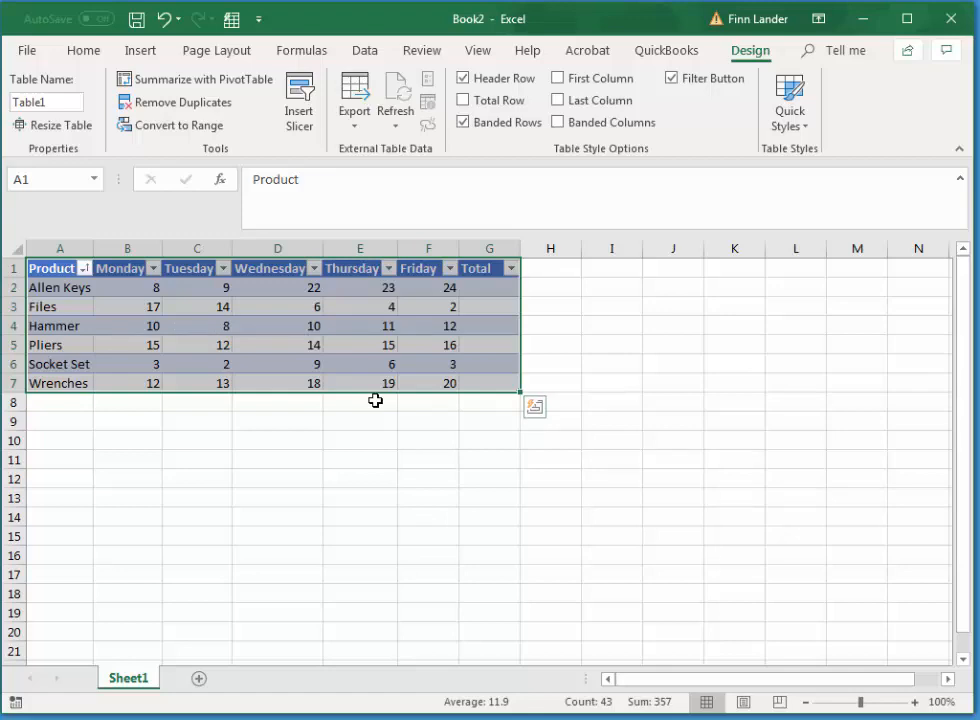
Fill the Total column with a SUM of each product's Monday to Friday quantities, starting from G2
click(506, 287)
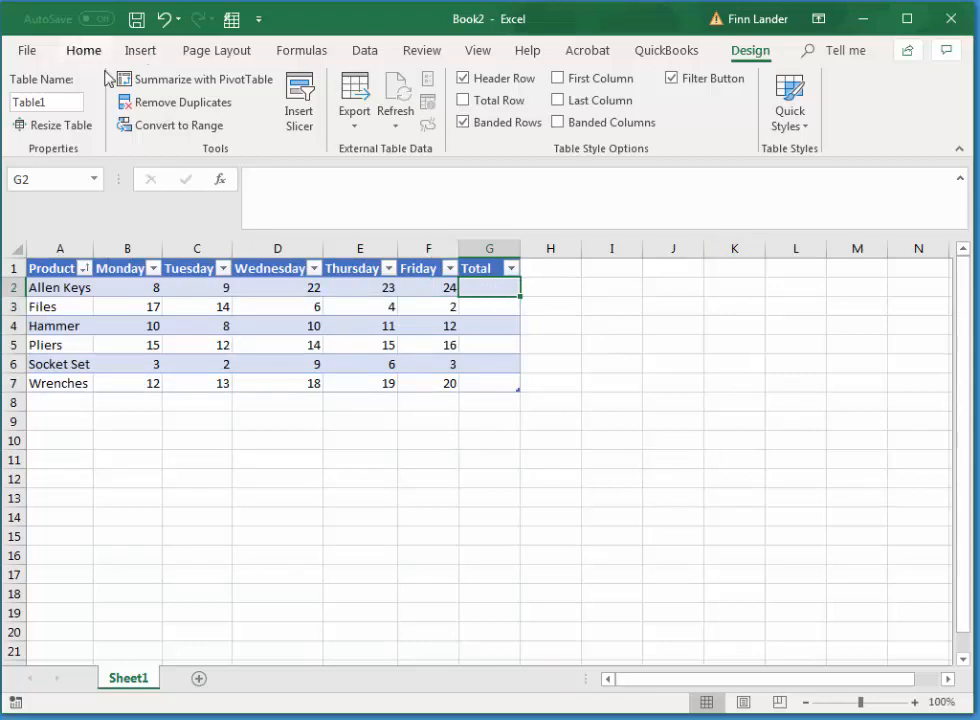
click(83, 50)
click(825, 80)
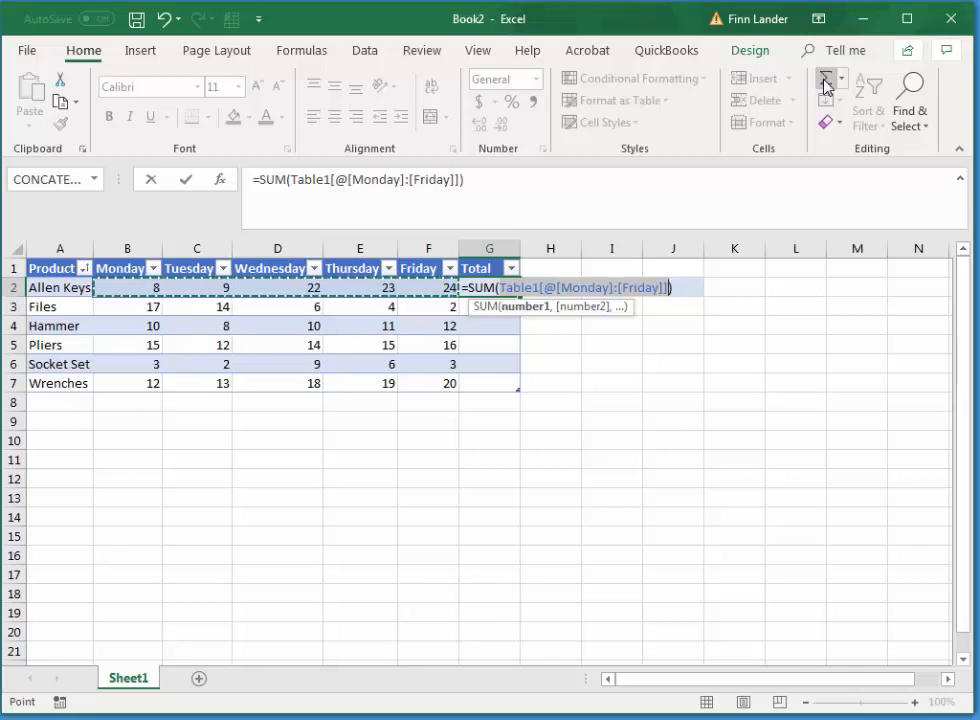
key(Return)
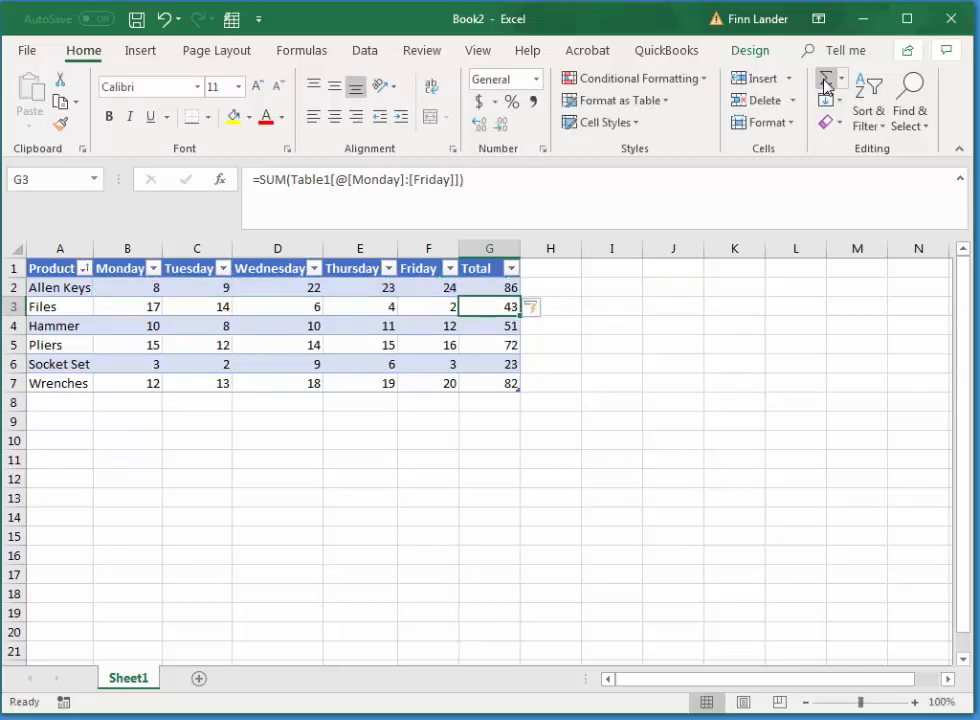
Add a total row beneath the product table
click(287, 307)
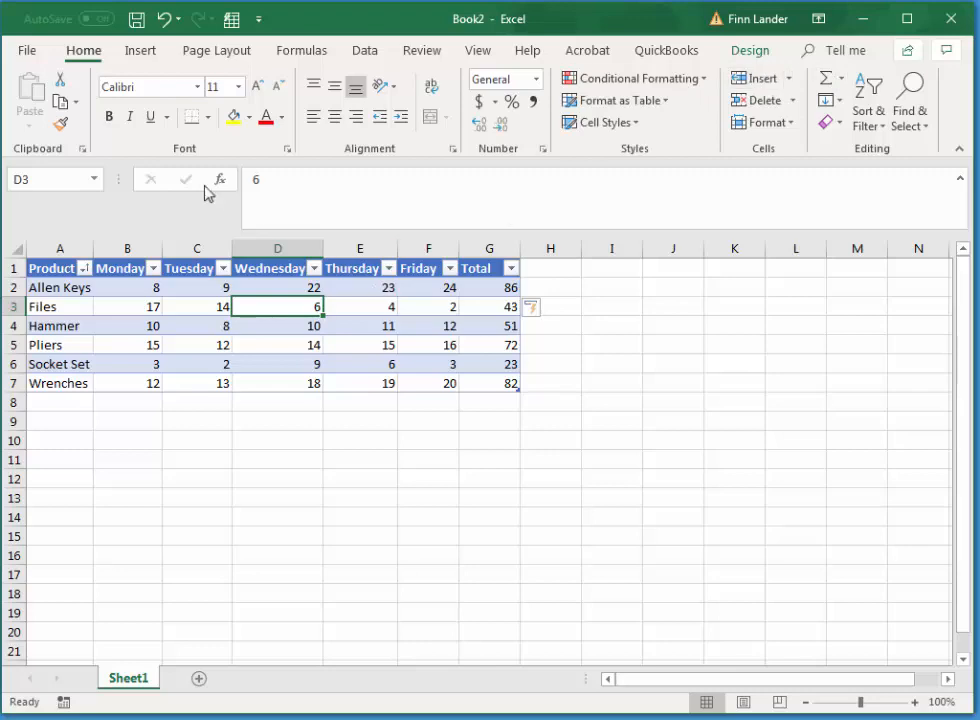
click(753, 55)
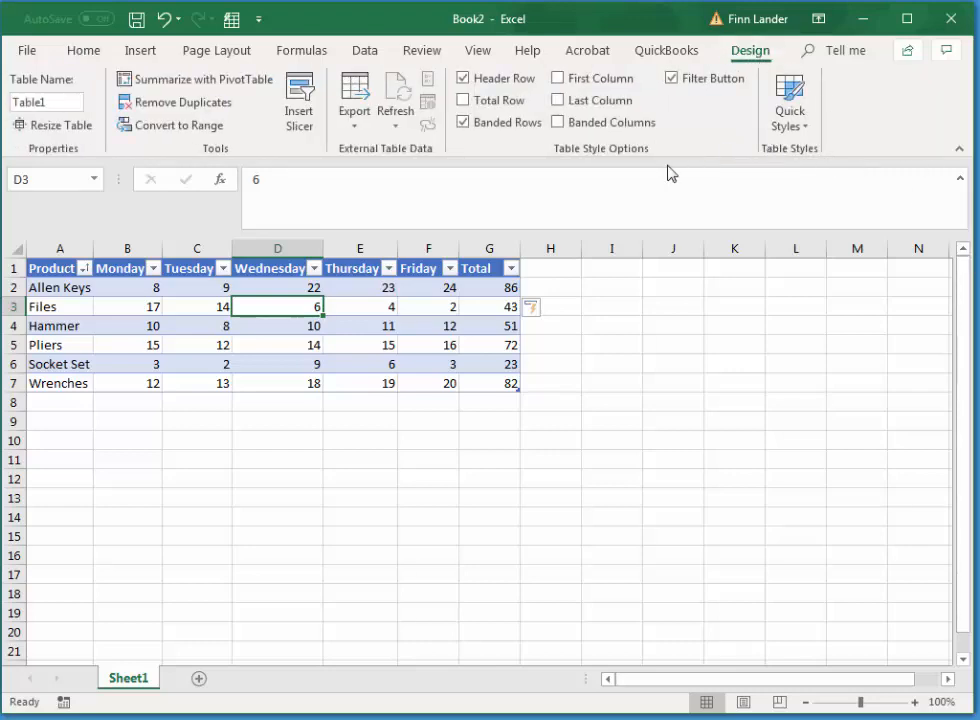
click(462, 100)
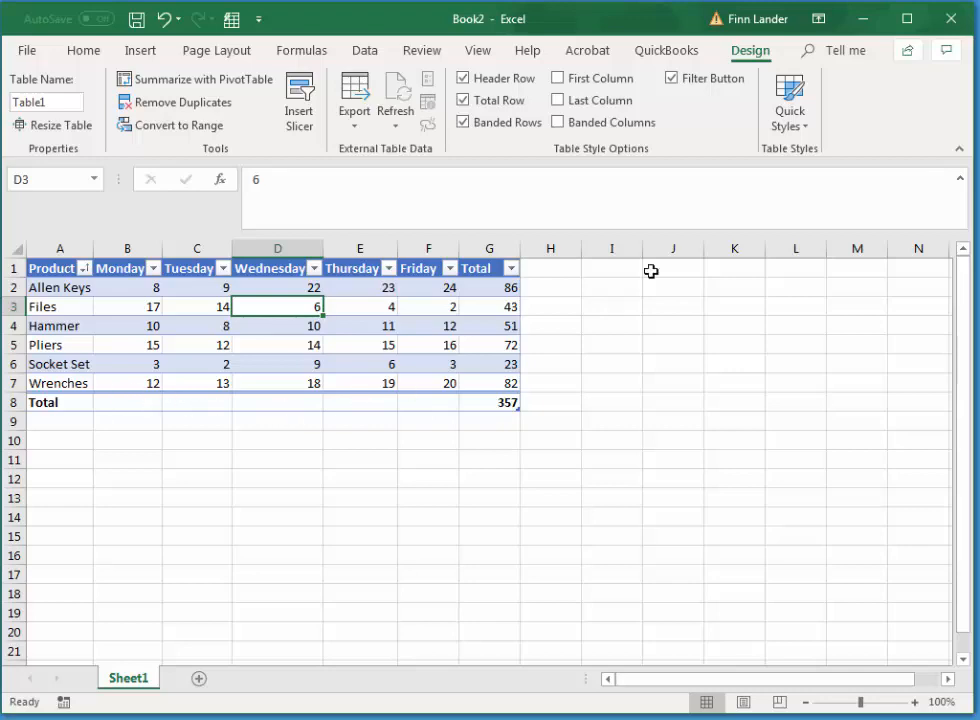
Set the total row's Monday cell to Sum and fill the same total across Tuesday to Friday
click(123, 403)
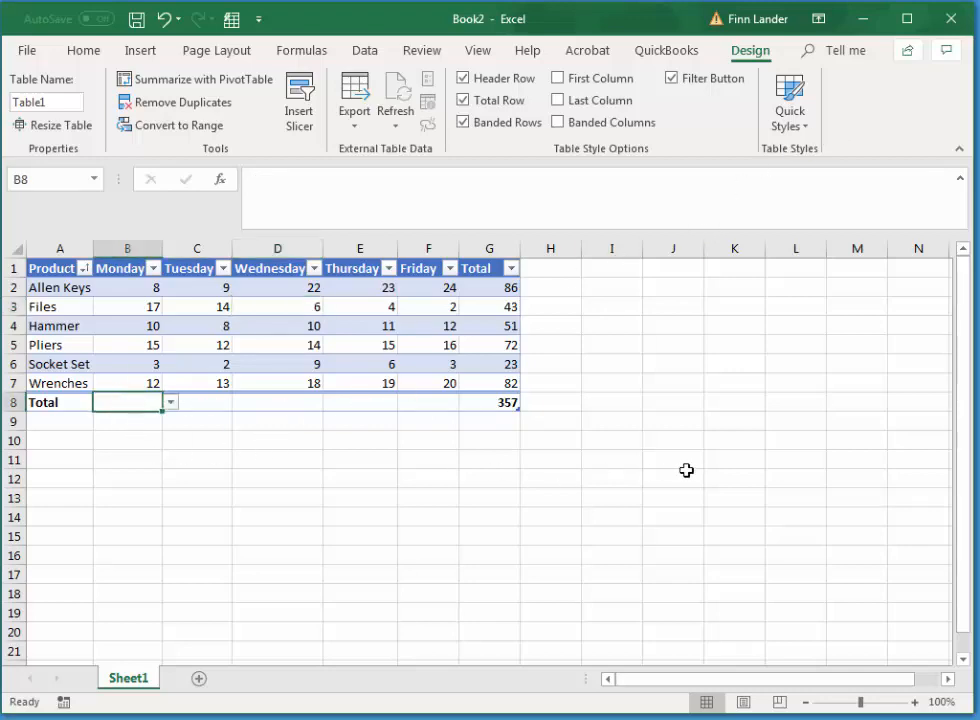
click(171, 403)
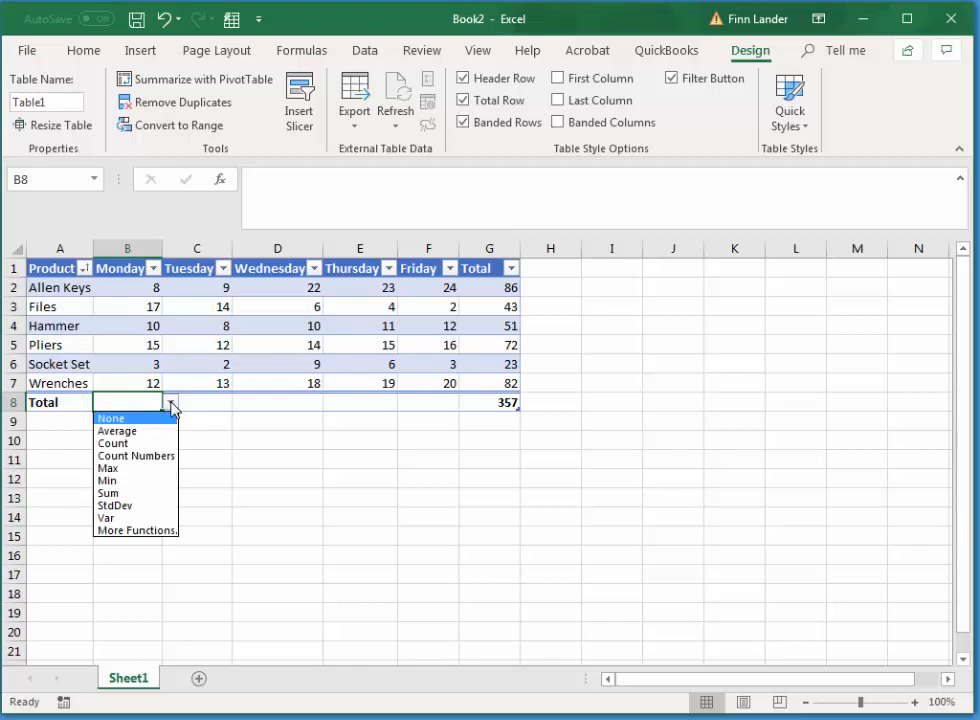
click(110, 493)
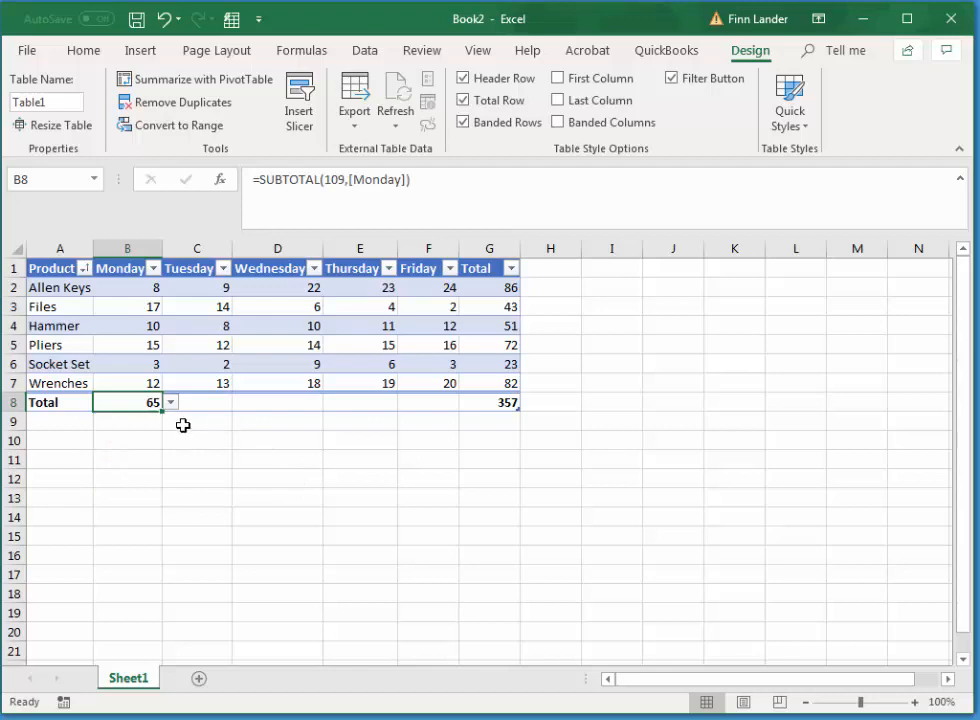
drag(162, 411, 452, 411)
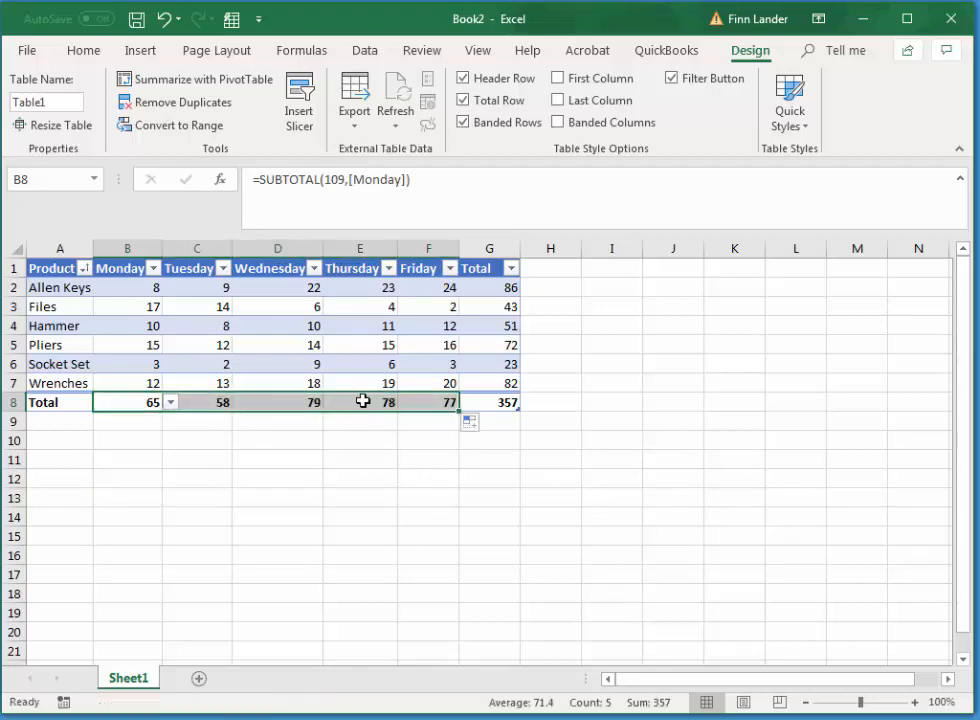
click(540, 494)
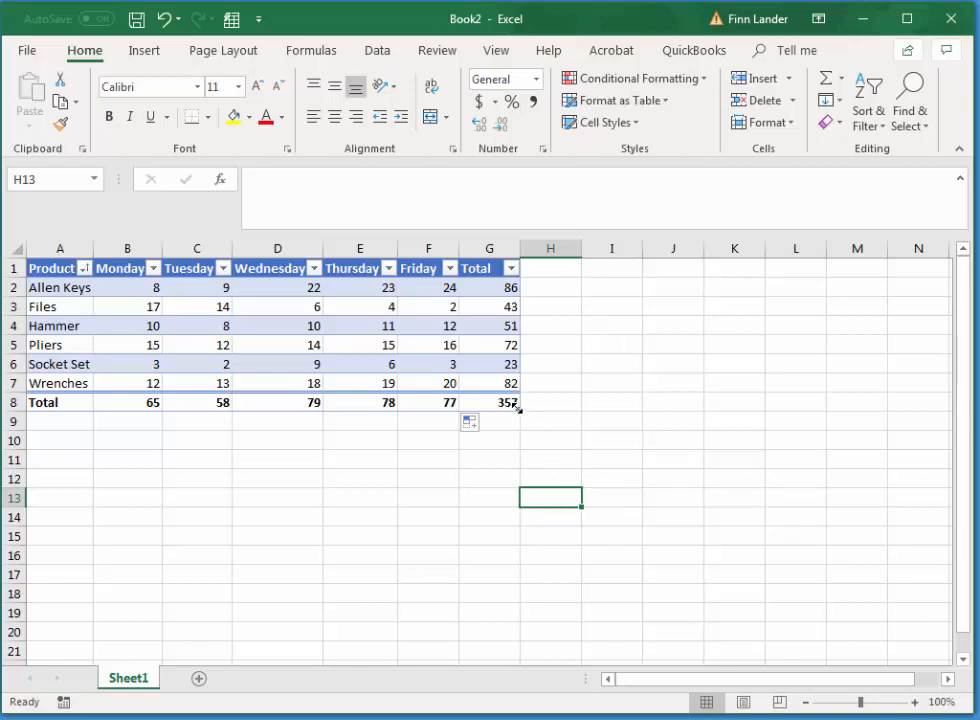
Add an "Average Sales" column to the table, with its header in H1
click(560, 269)
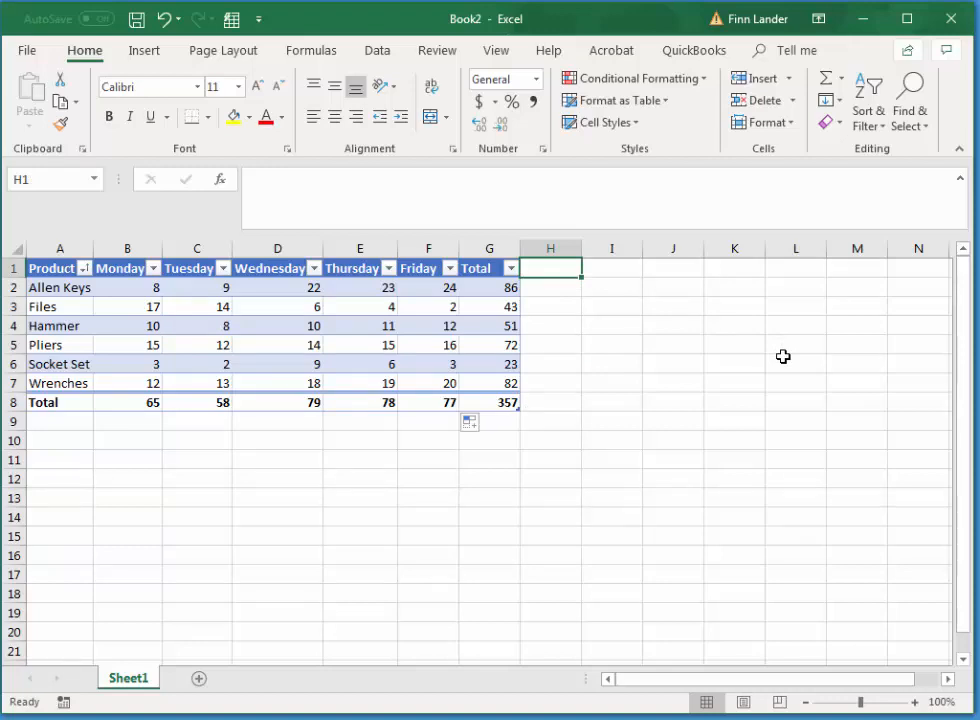
text(Avera)
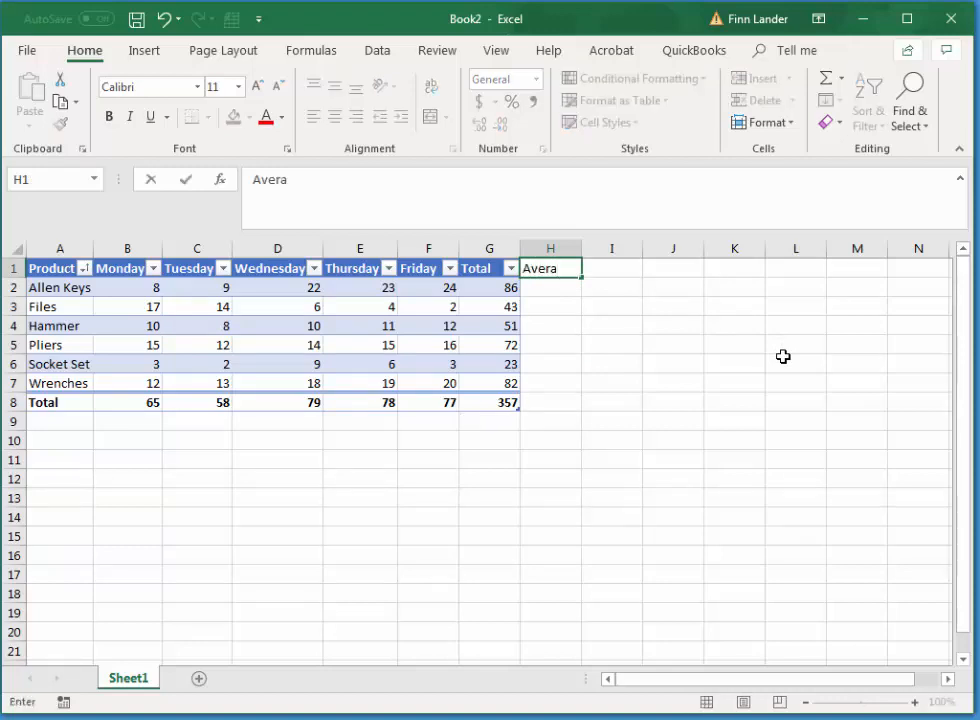
text(ge Sales)
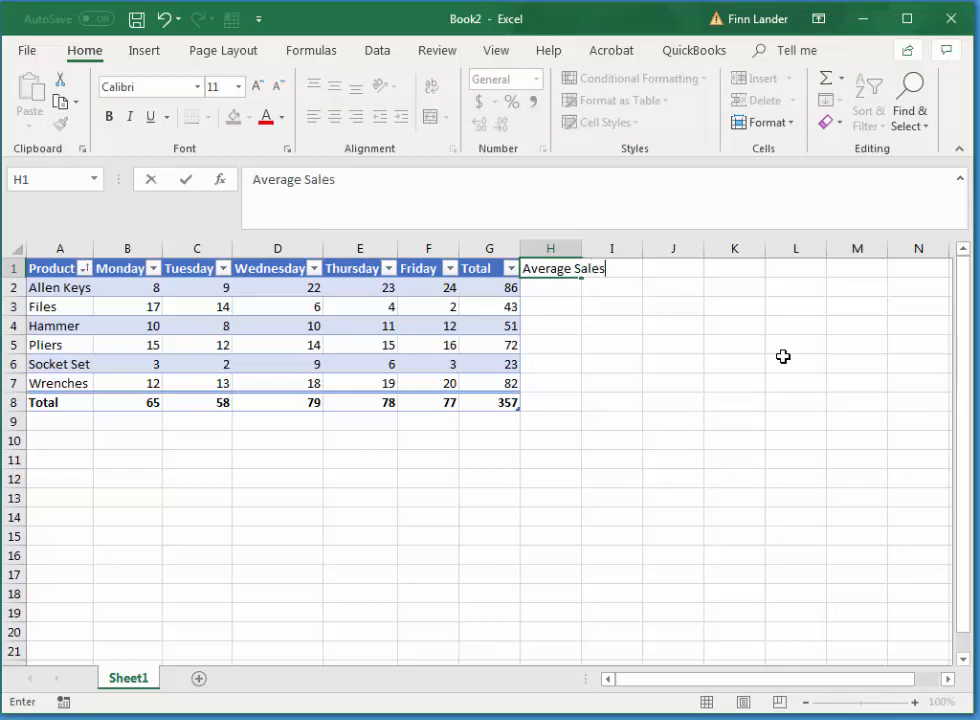
key(Return)
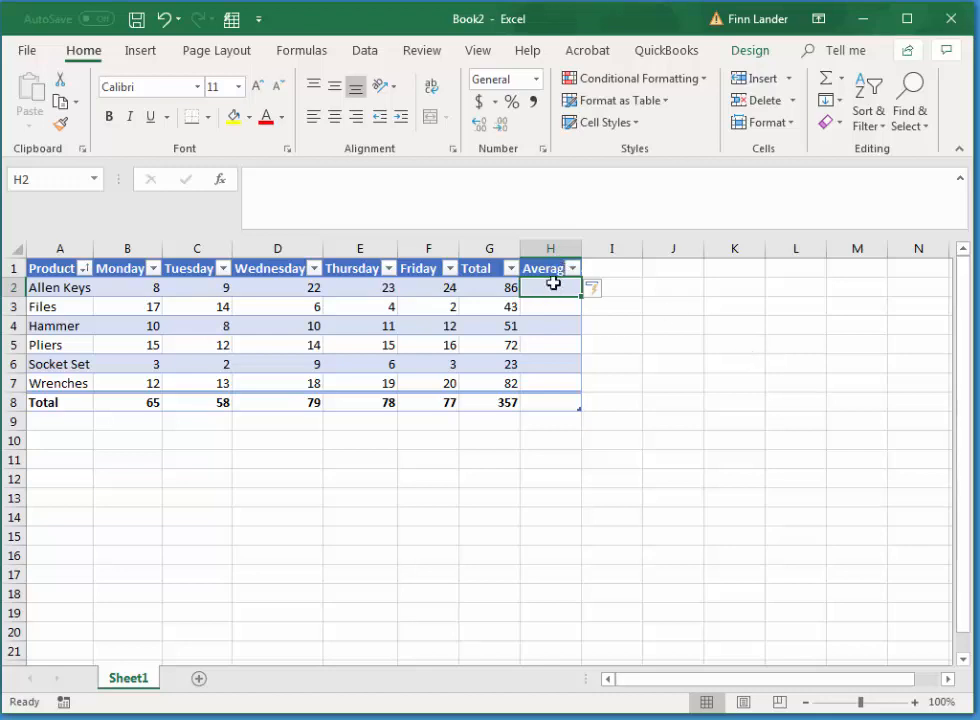
Fill the Average Sales column with an AVERAGE of each product's Monday to Friday quantities, starting from H2
text(=a)
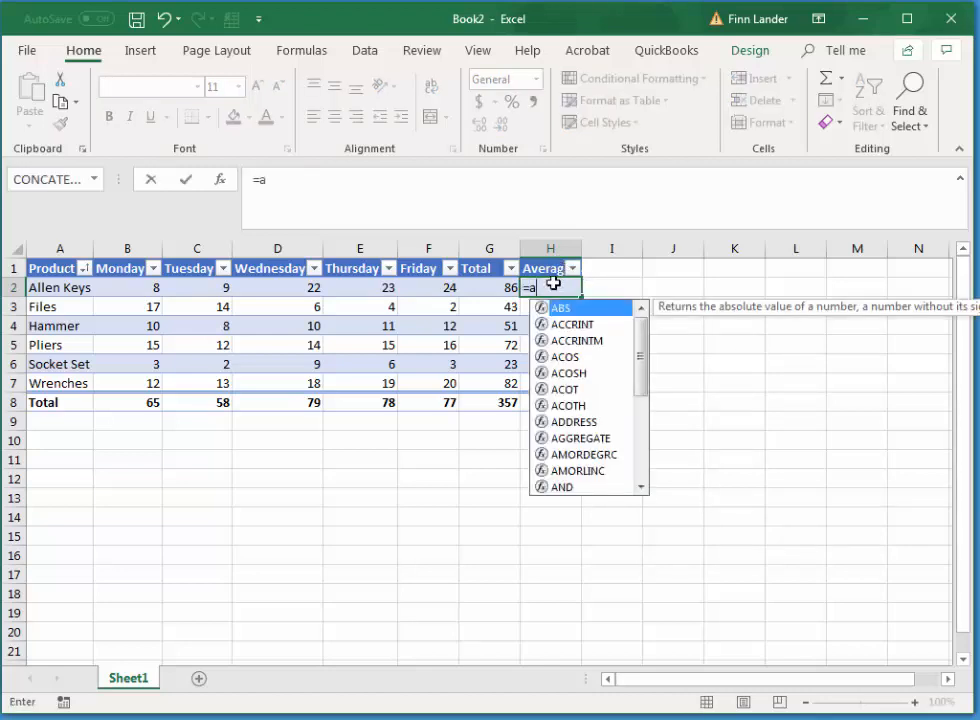
text(v)
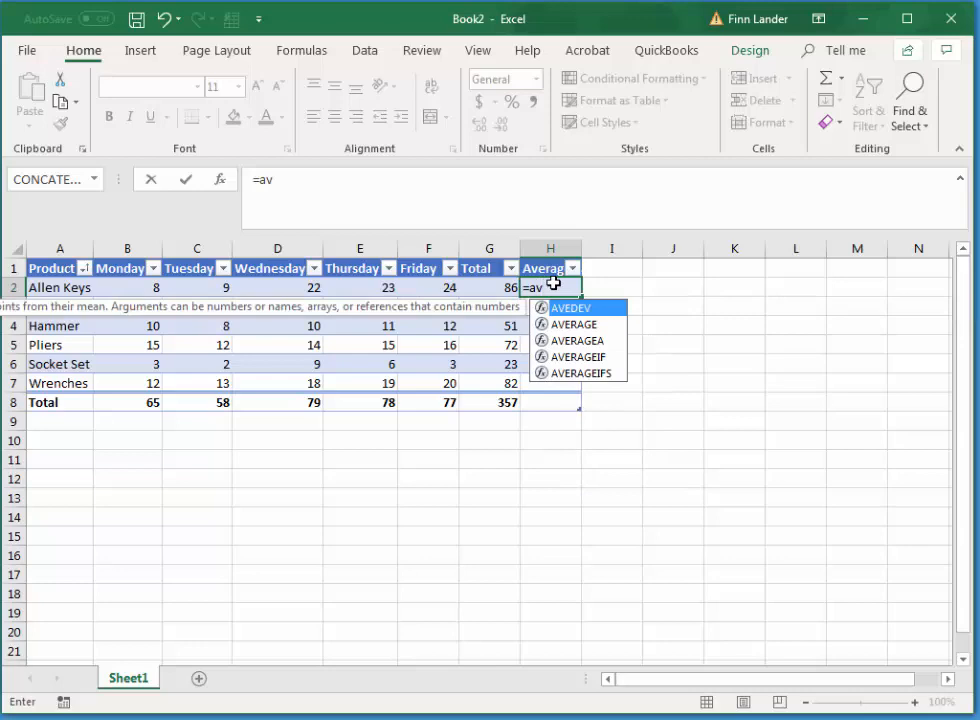
key(Down)
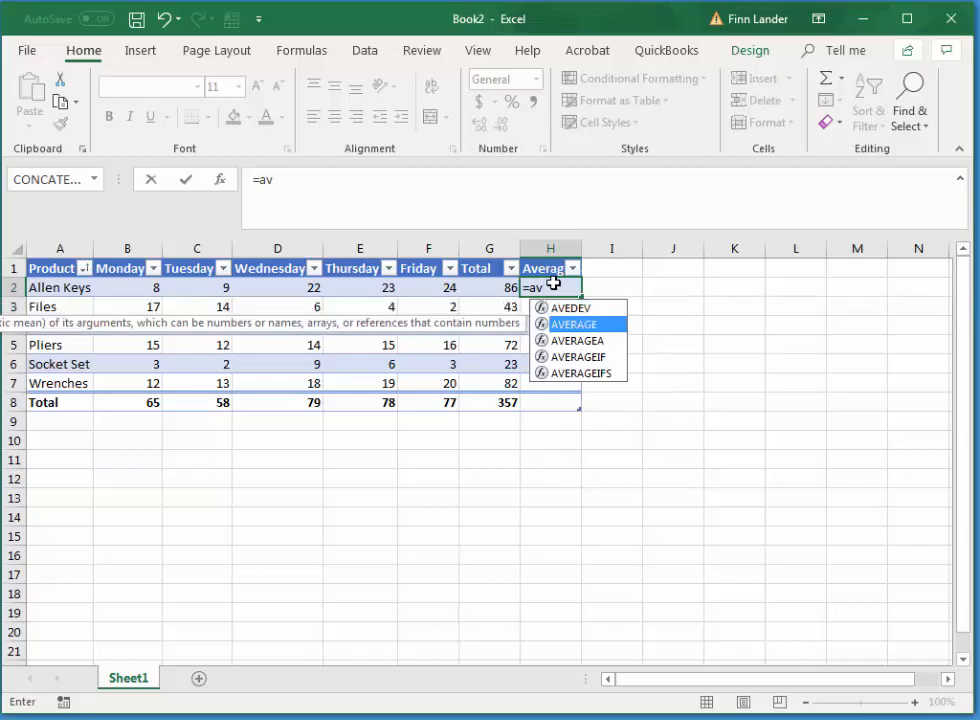
key(Tab)
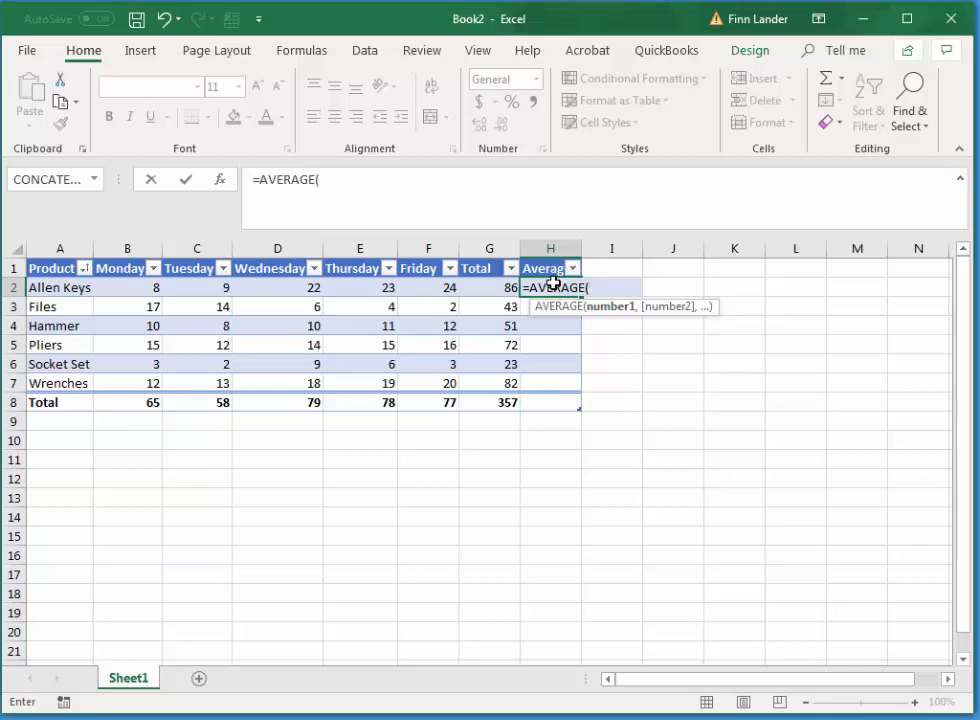
drag(133, 282, 420, 280)
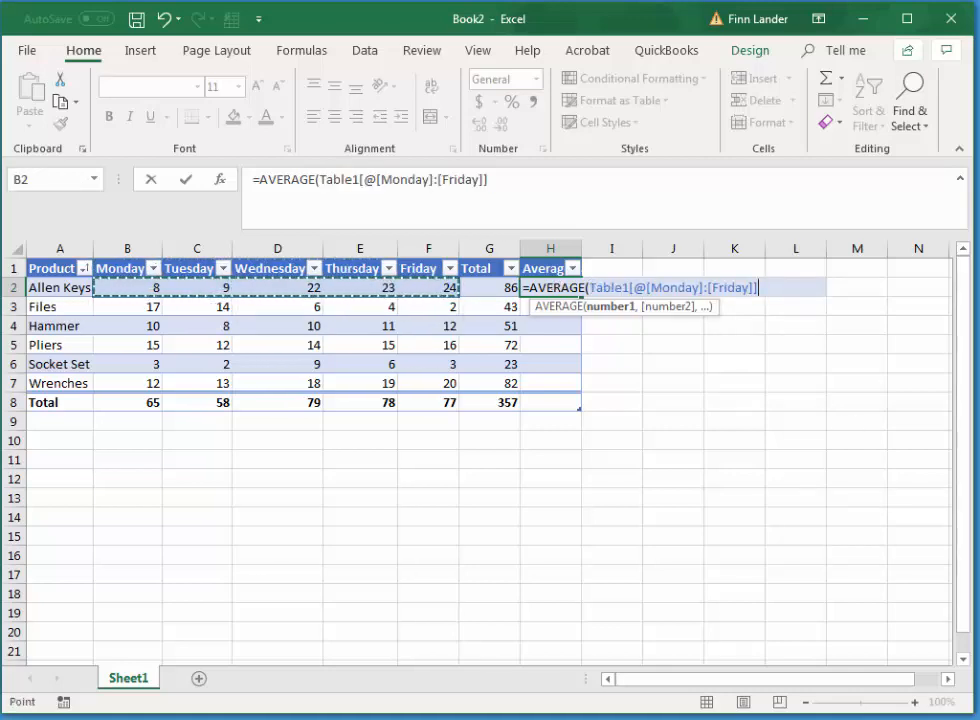
key(Return)
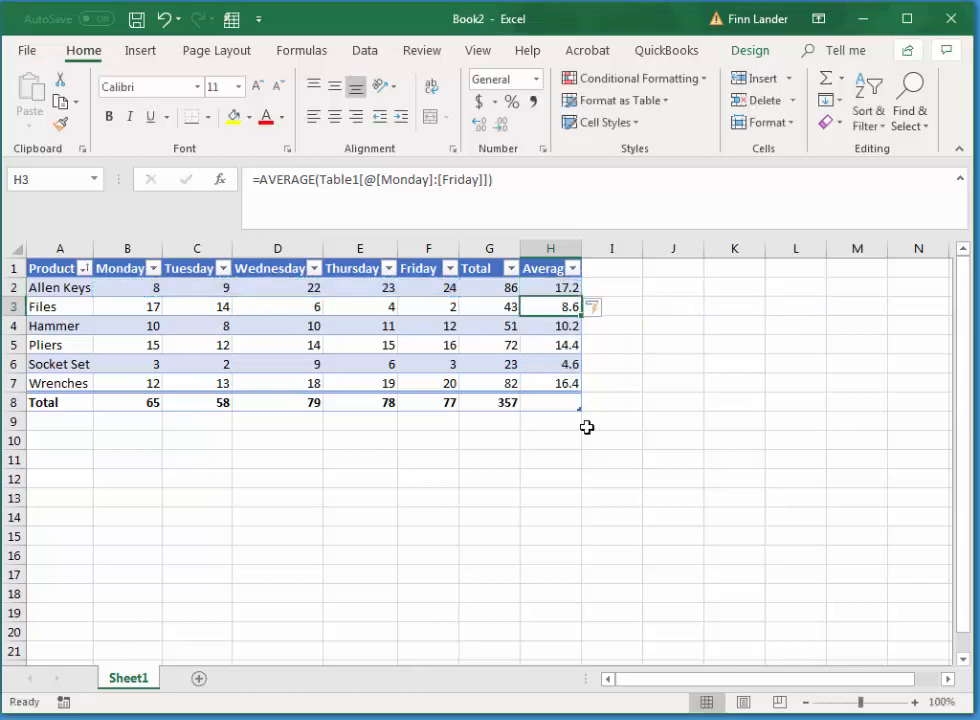
Set the total row's Average Sales cell, H8, to the Average function
click(553, 383)
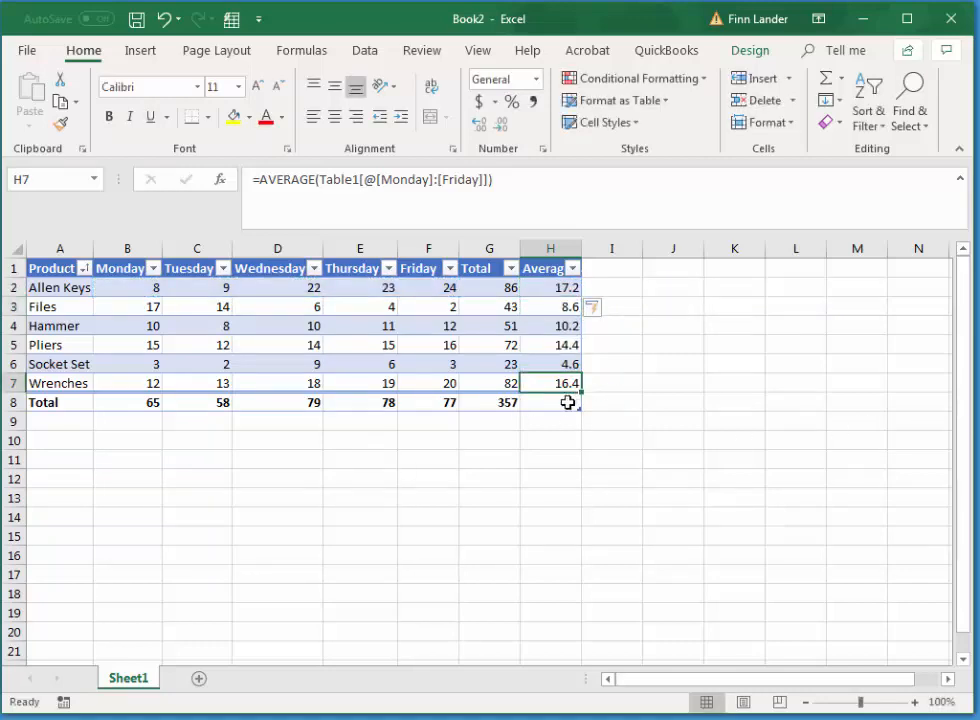
click(569, 401)
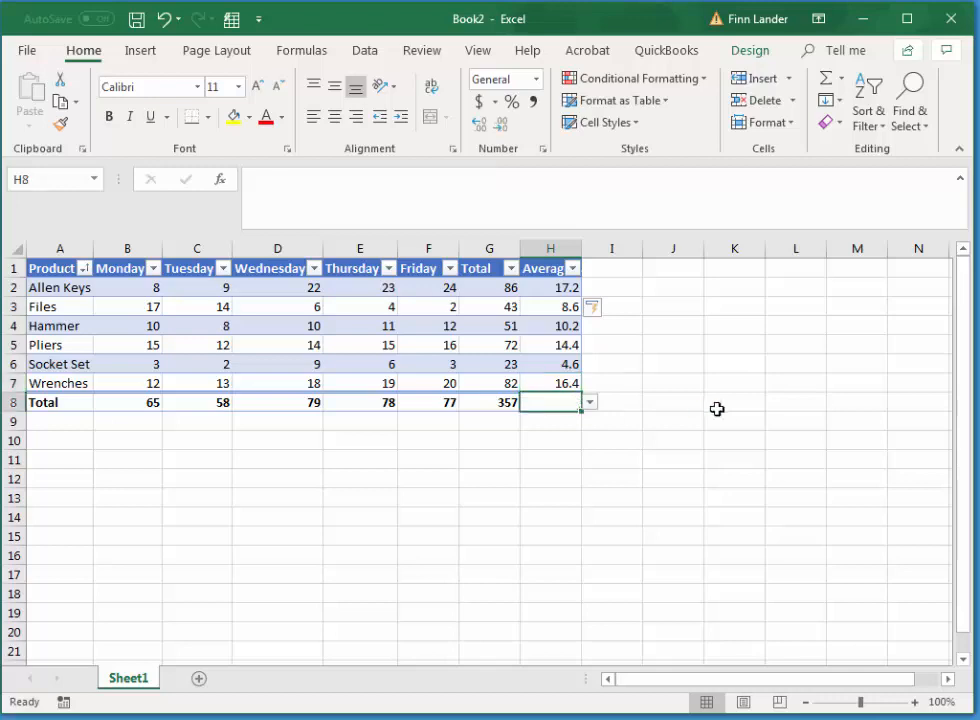
click(590, 402)
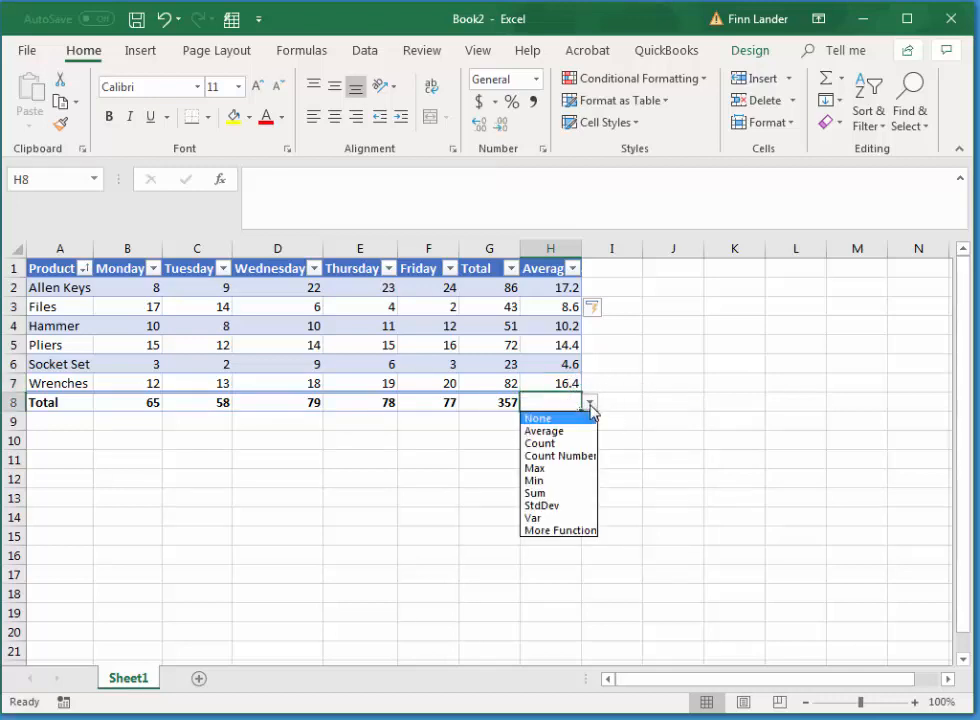
click(574, 432)
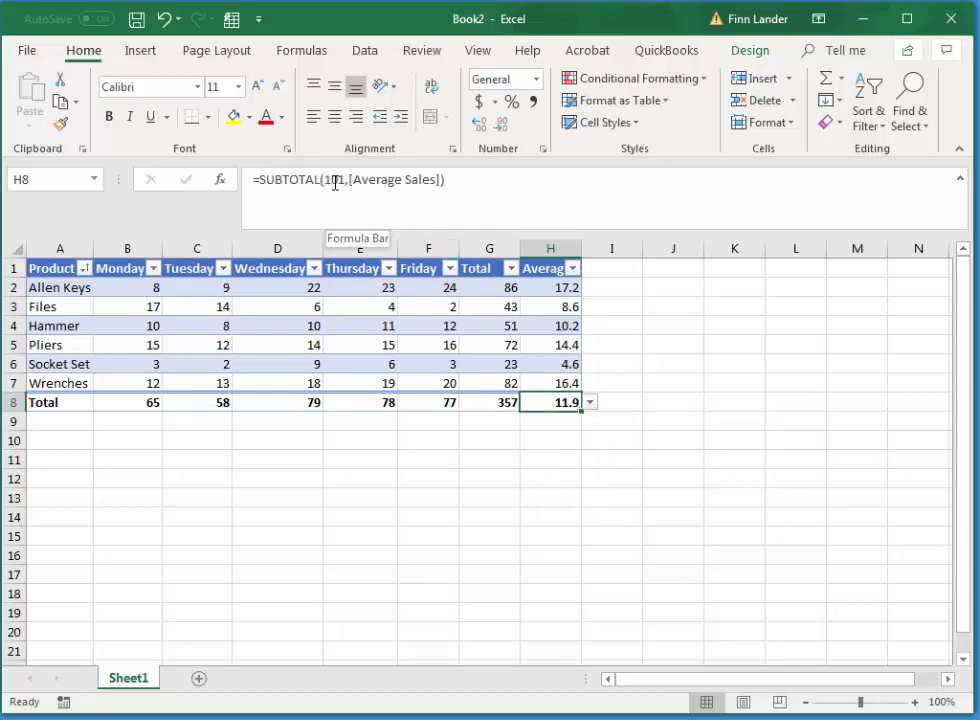
key(Return)
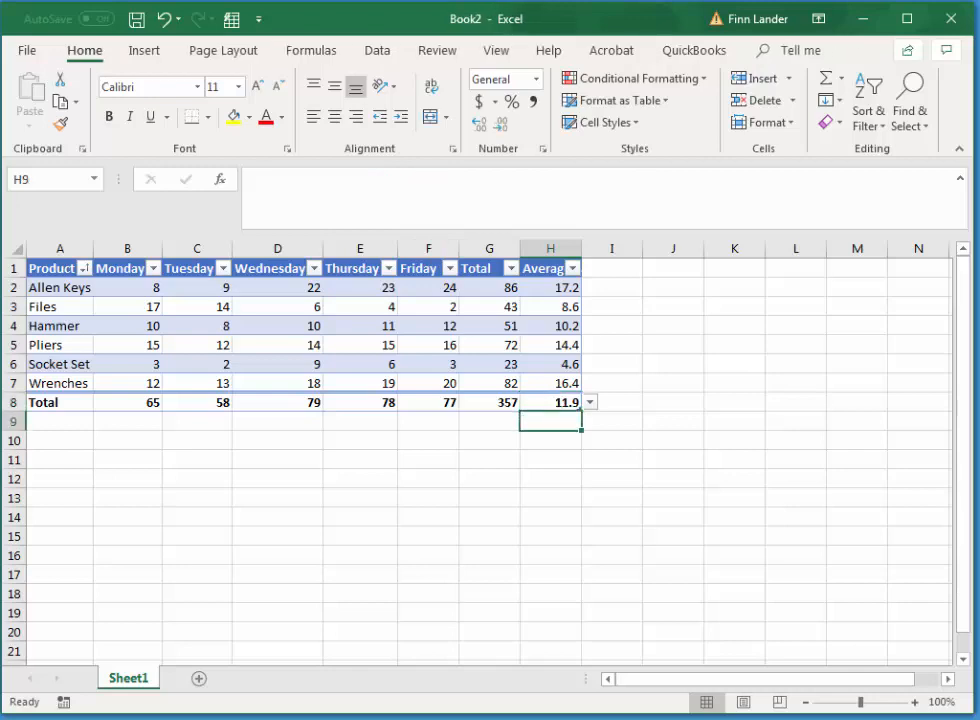
Add a new table row below Wrenches and enter "Dental Tools" as its product
click(341, 323)
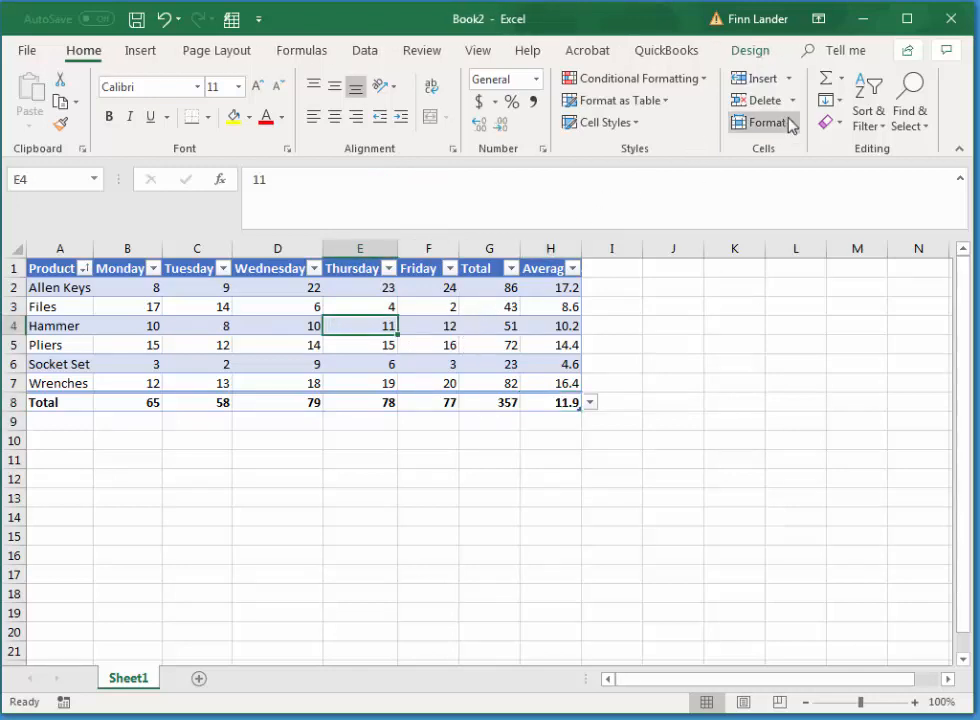
click(752, 52)
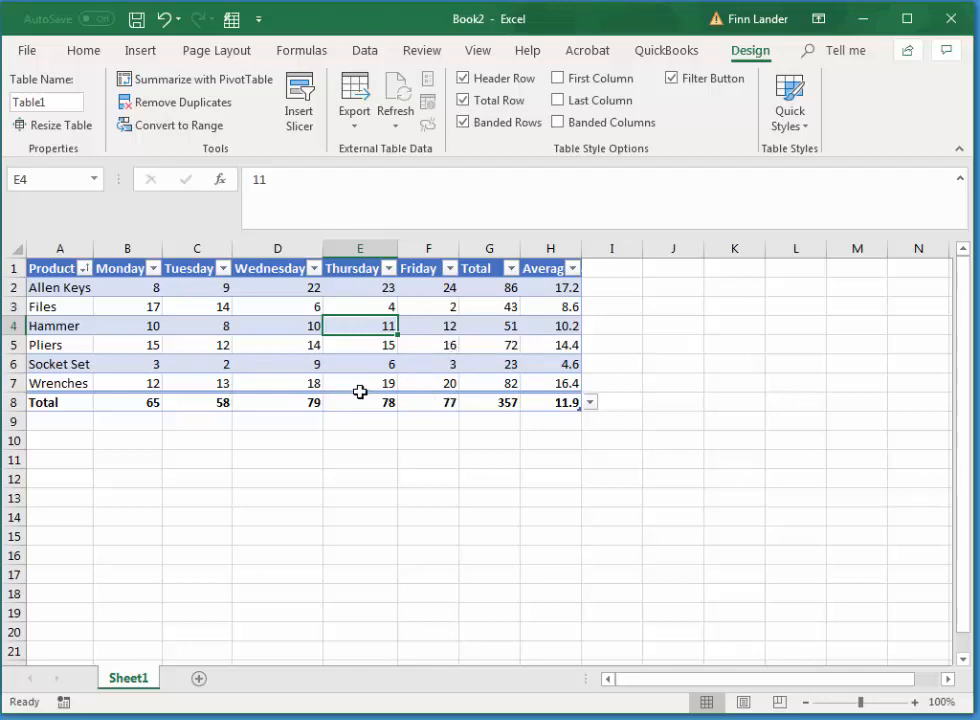
click(541, 382)
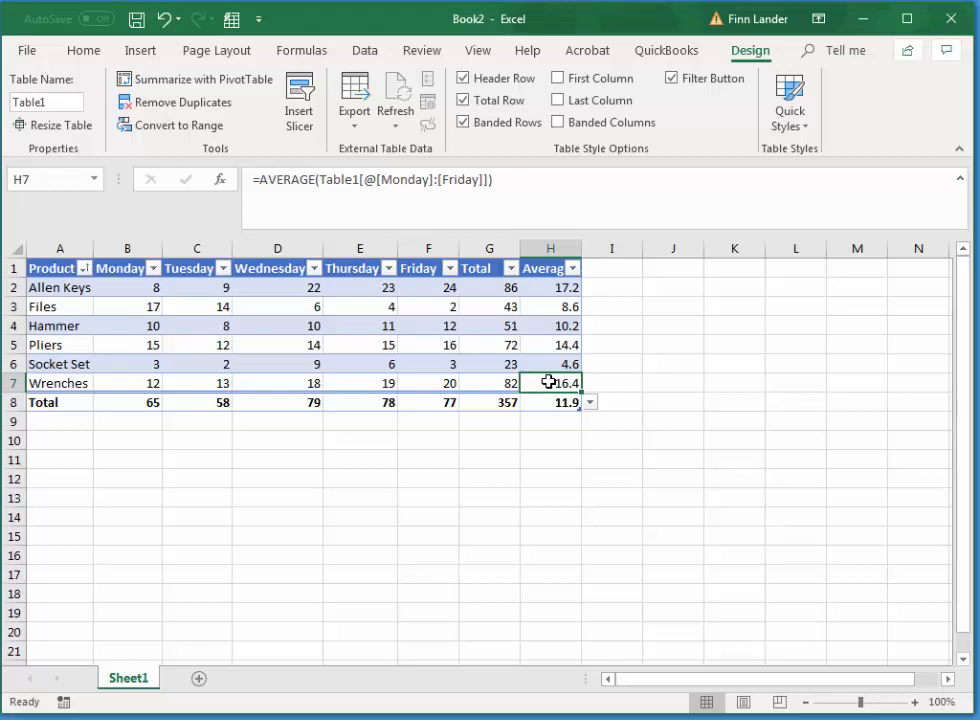
key(Tab)
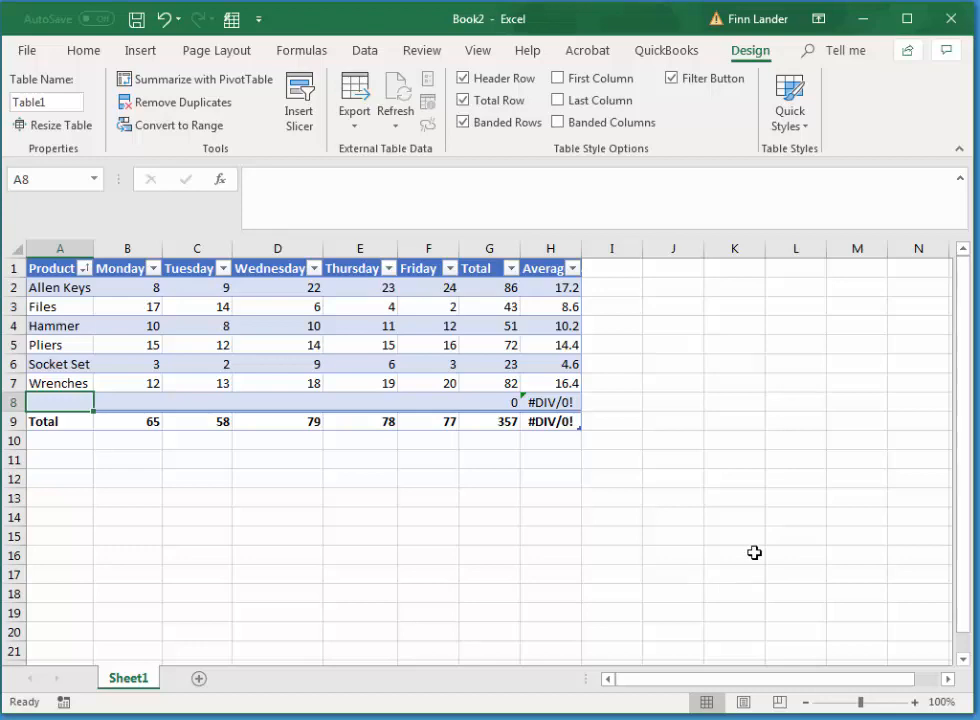
text(Dental Tools)
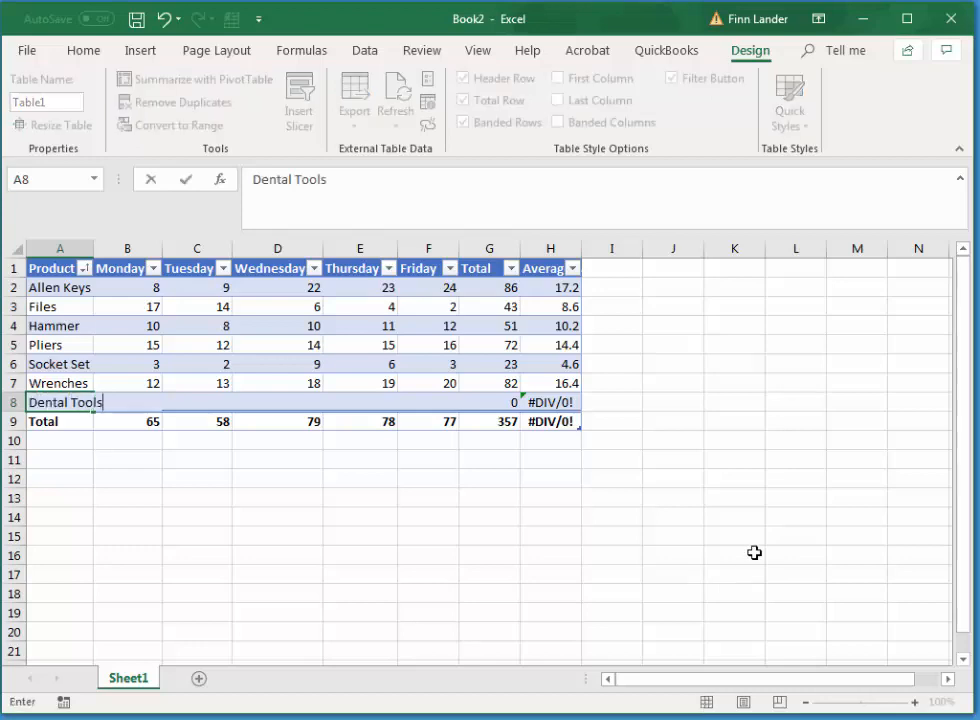
key(Tab)
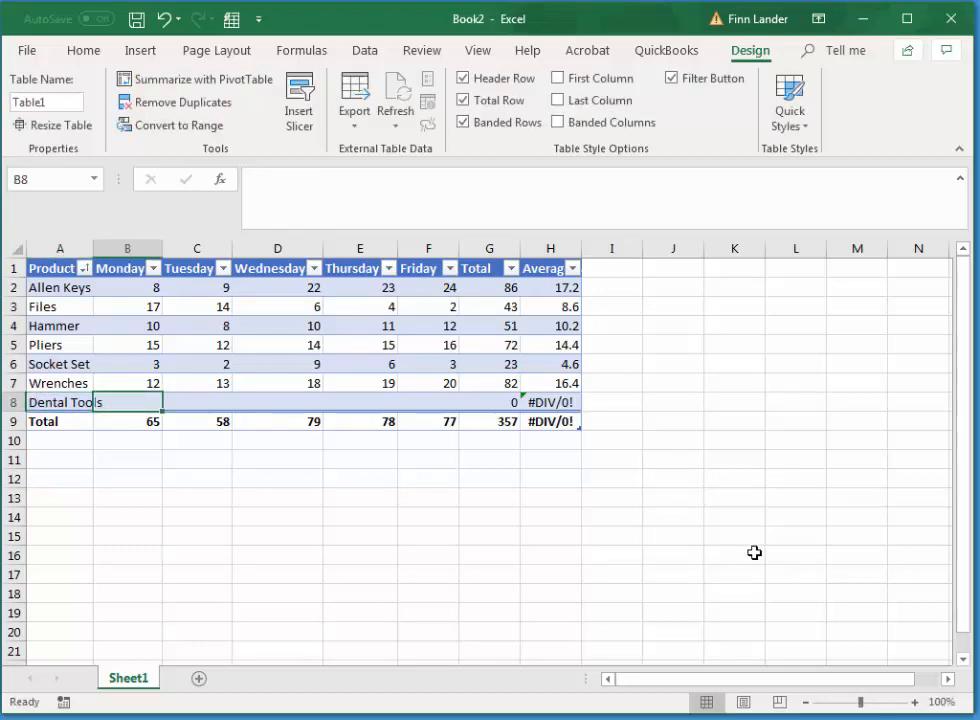
Enter the Dental Tools quantities for Monday to Friday as 11, 9, 7, 15 and 8
text(11)
key(Tab)
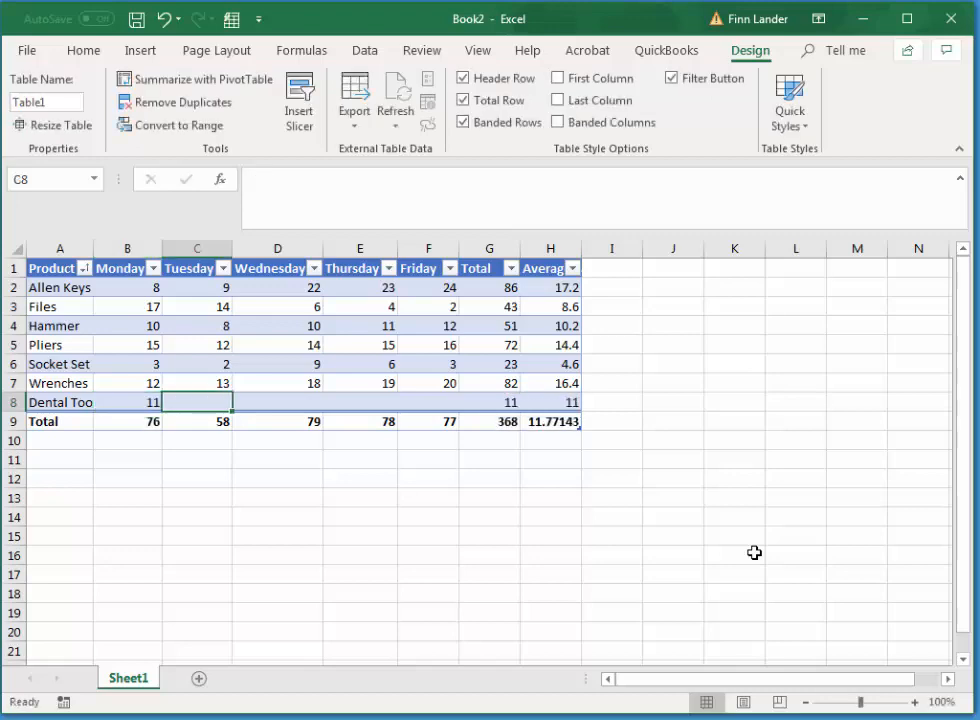
text(9)
key(Tab)
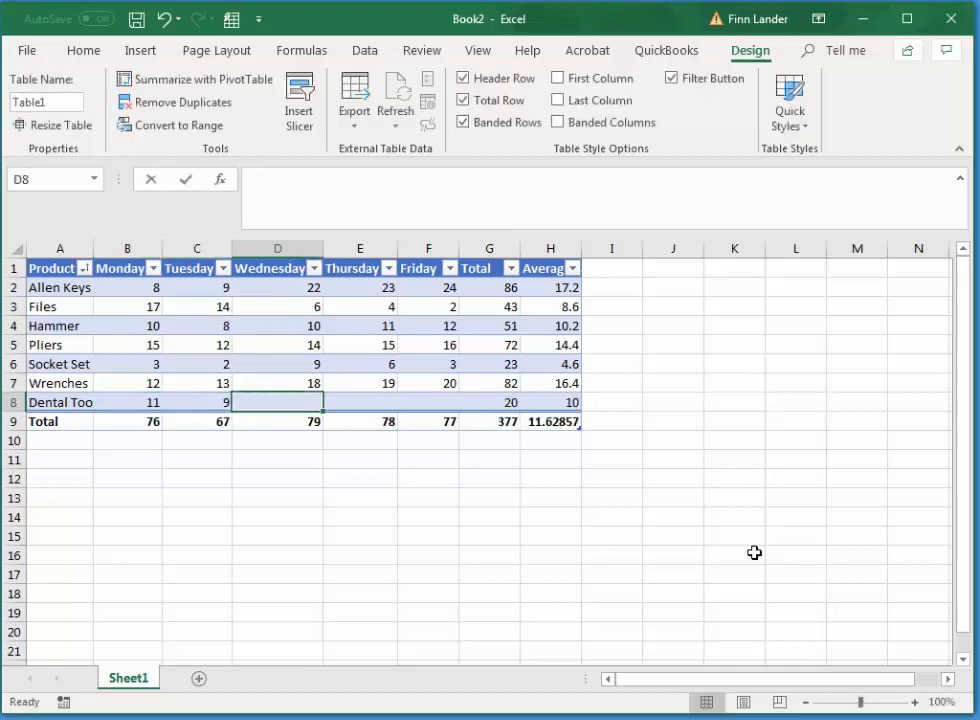
text(7)
key(Tab)
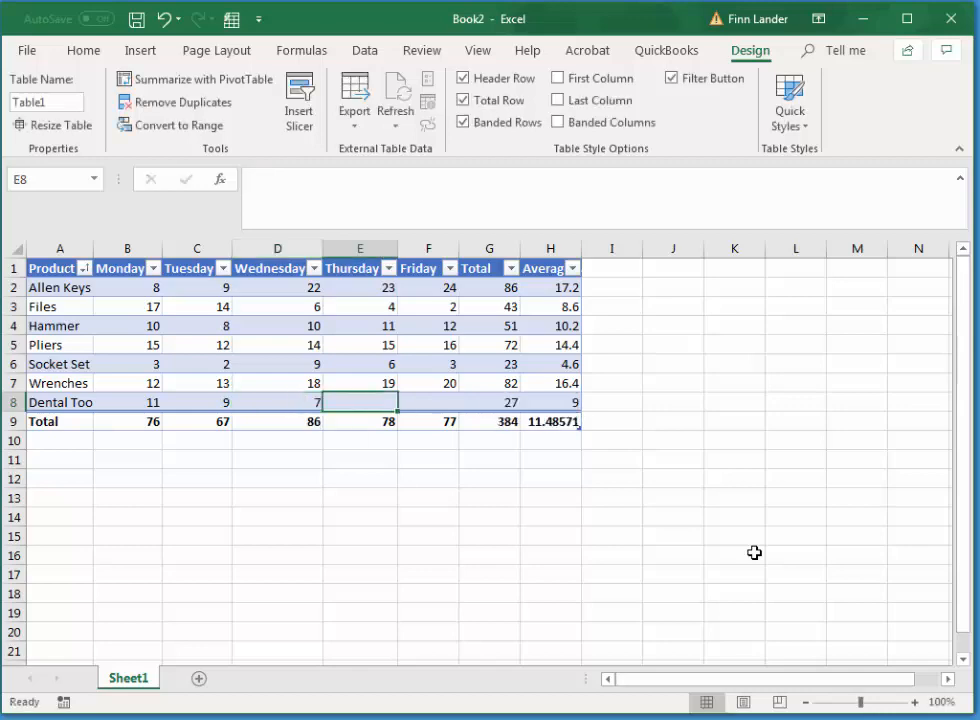
text(15)
key(Tab)
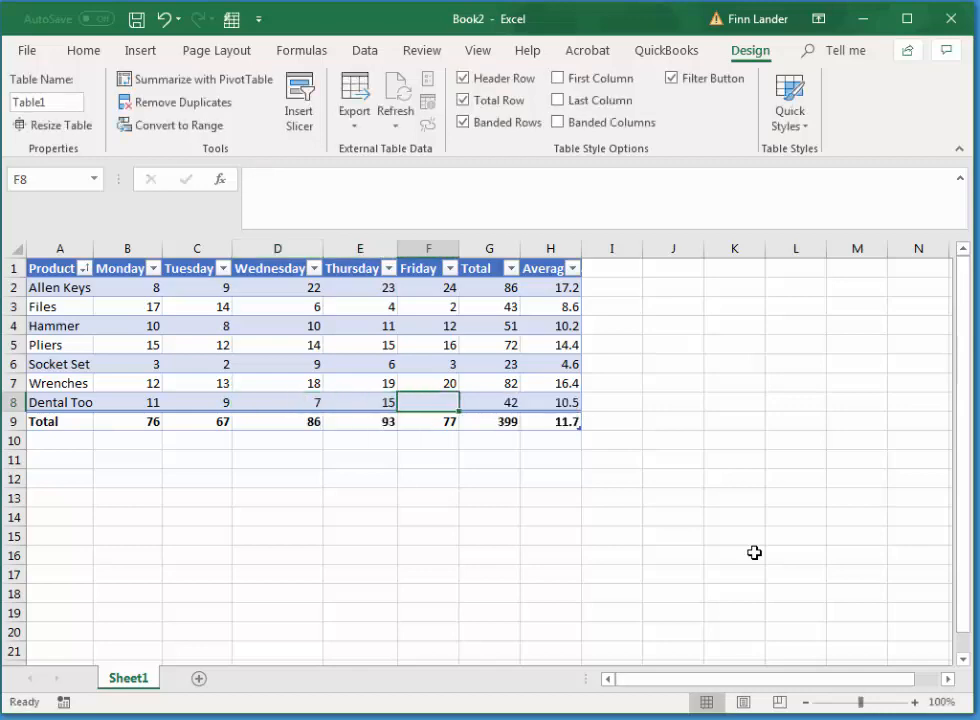
text(8)
key(Tab)
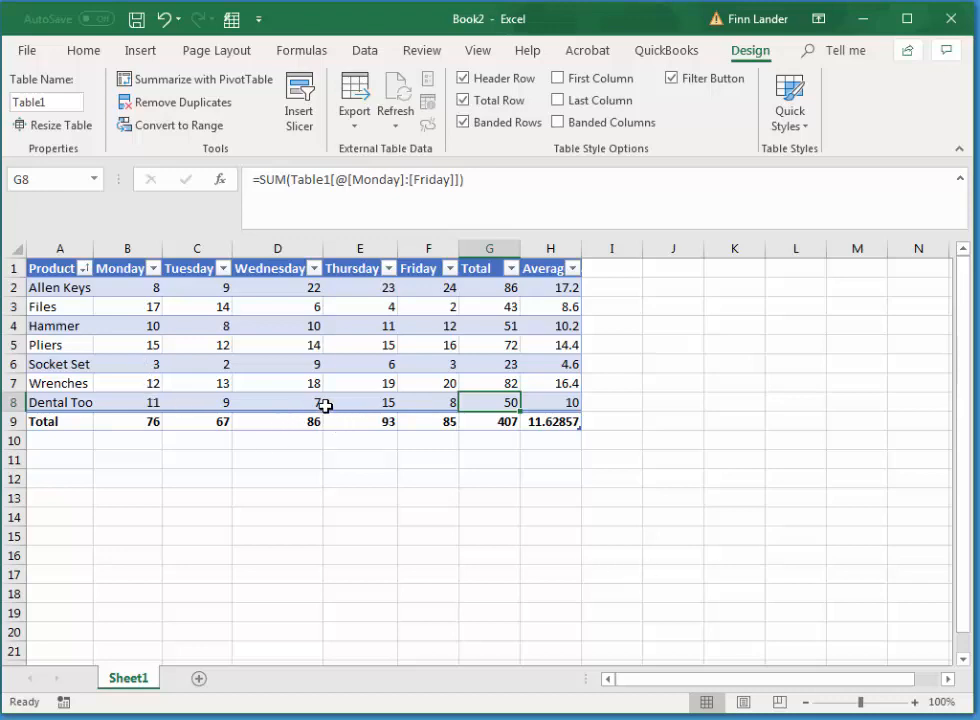
click(559, 399)
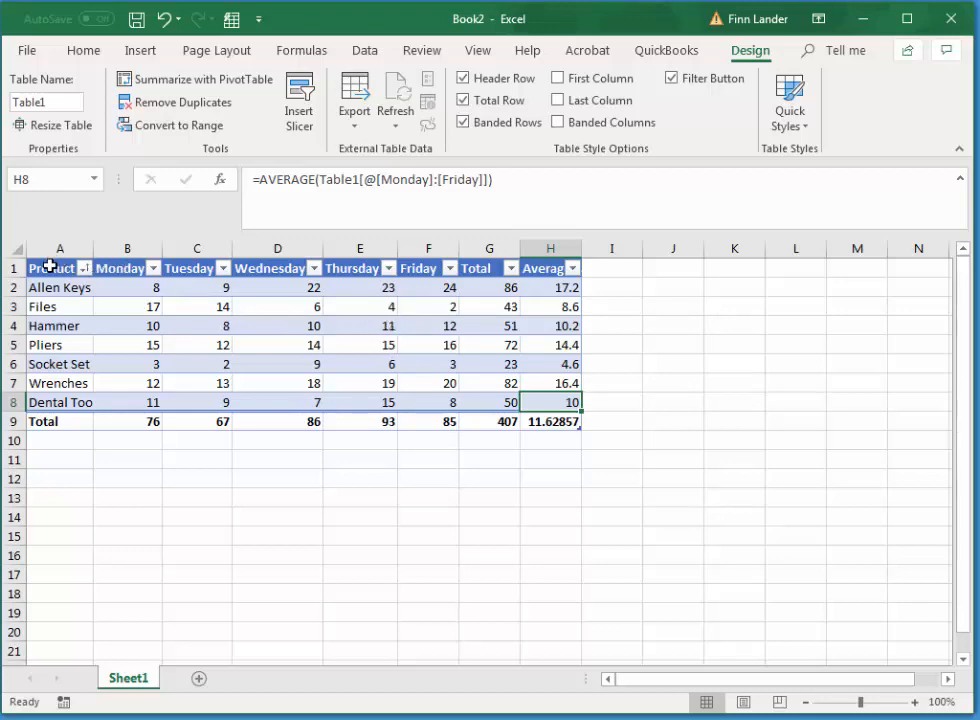
Convert the product table to a normal range
drag(50, 266, 152, 280)
drag(313, 292, 560, 422)
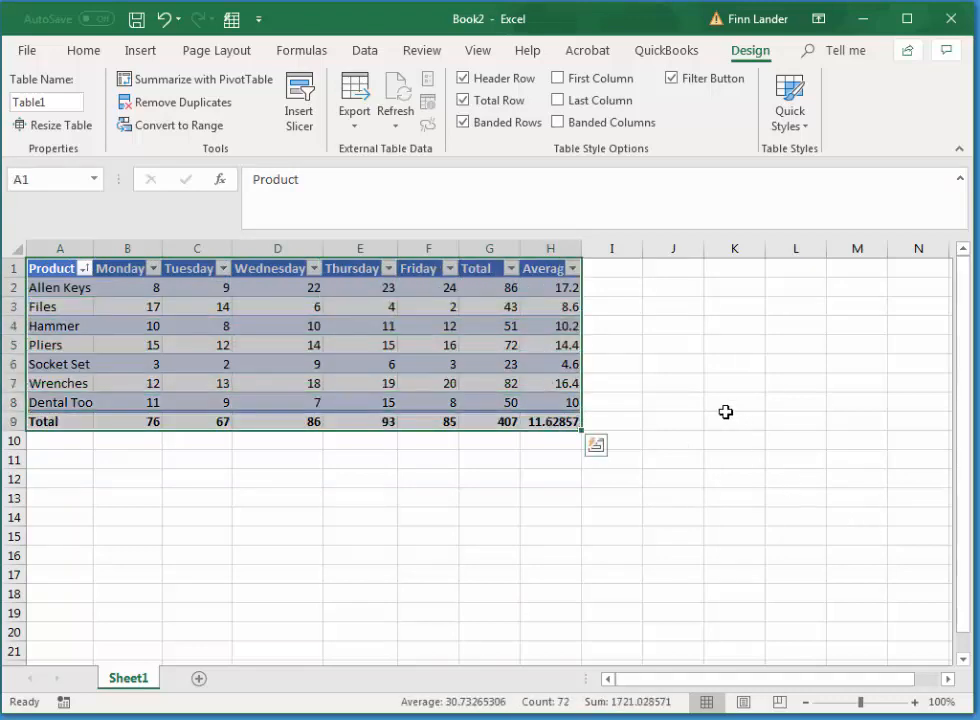
click(728, 418)
click(358, 344)
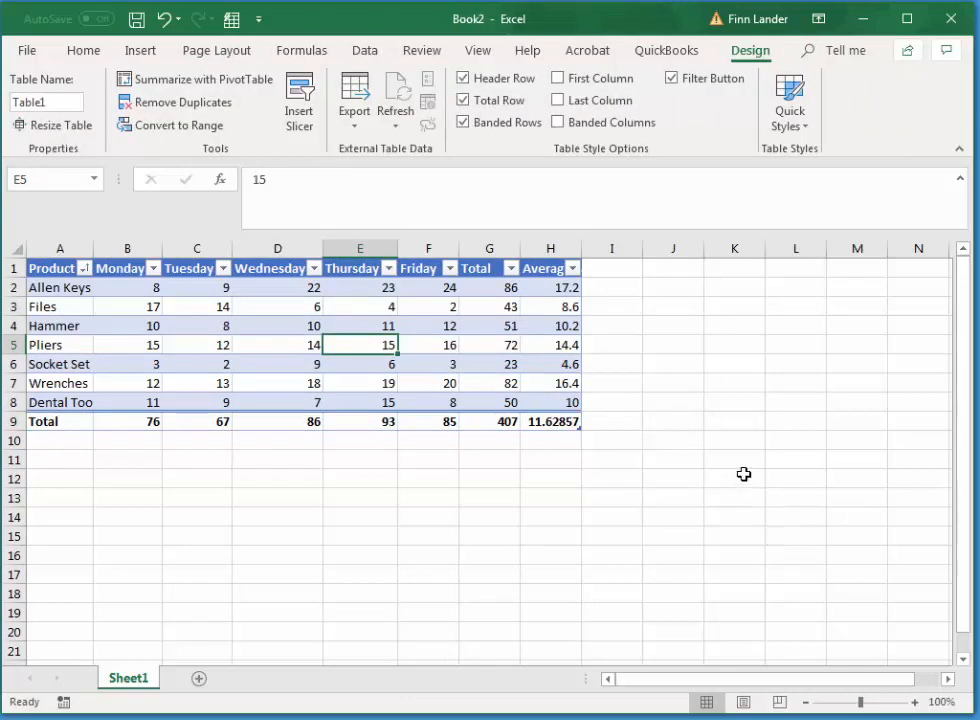
click(175, 126)
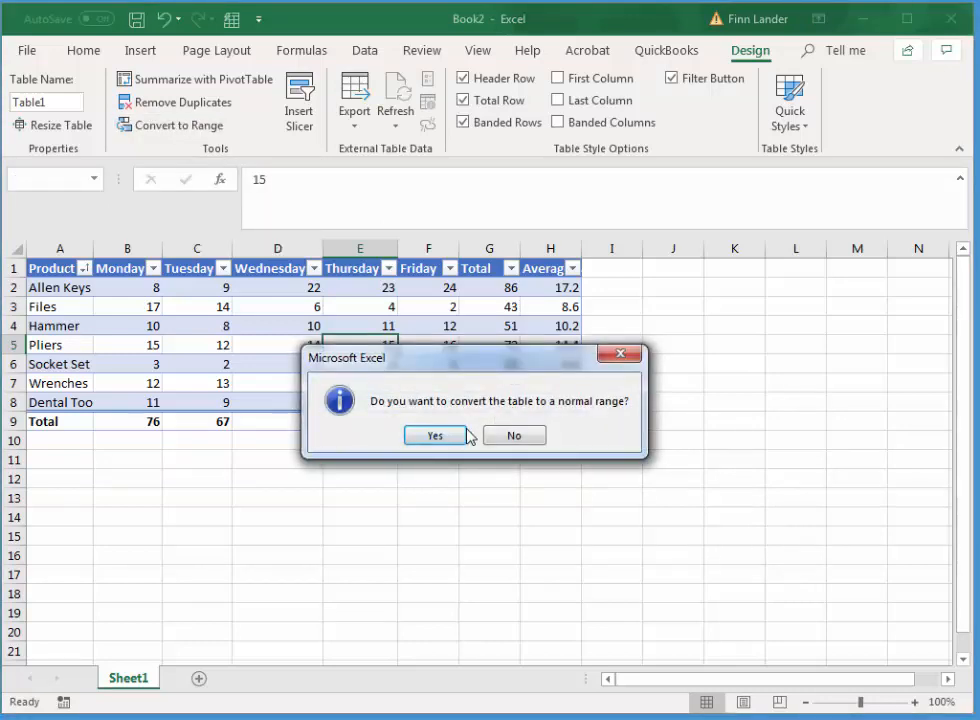
click(435, 437)
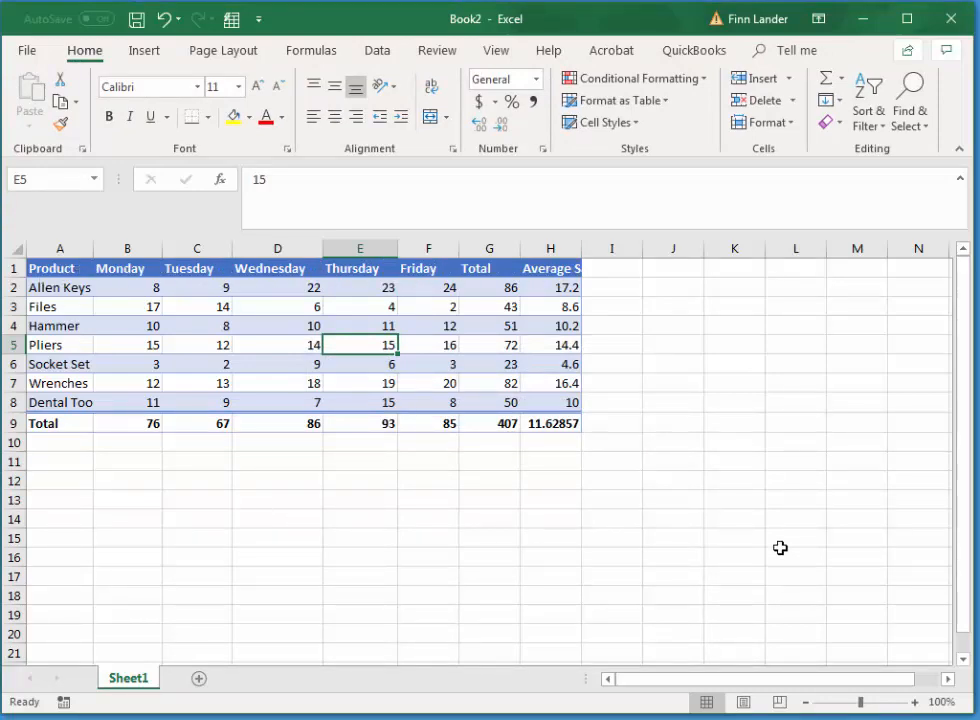
Format the range A1:H9 as a table with headers, using the gray banded style from the Medium group
drag(68, 268, 530, 421)
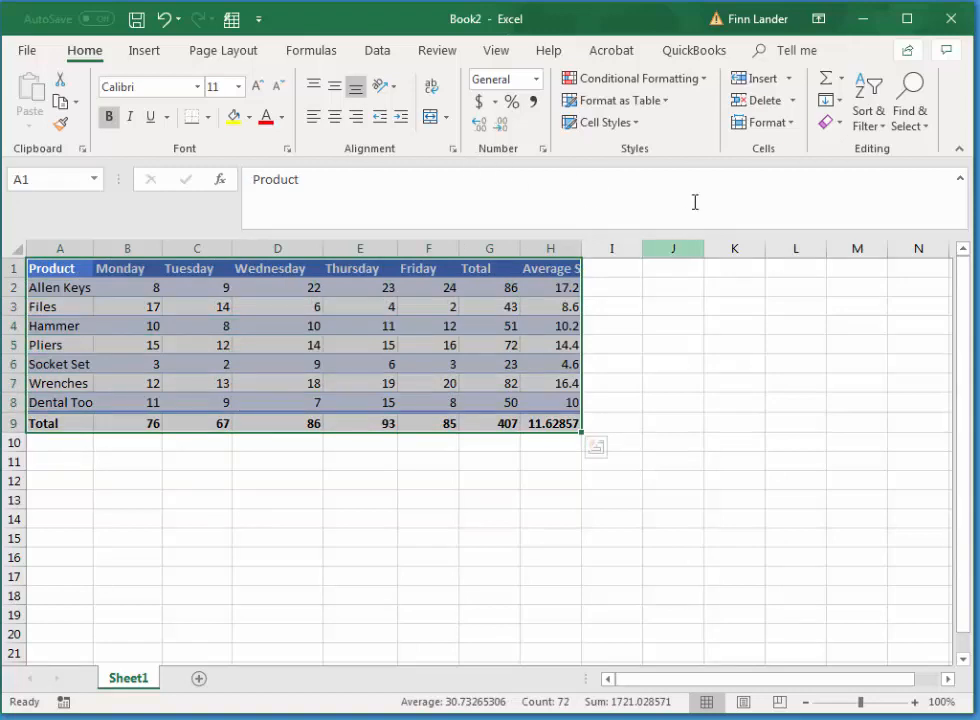
click(620, 101)
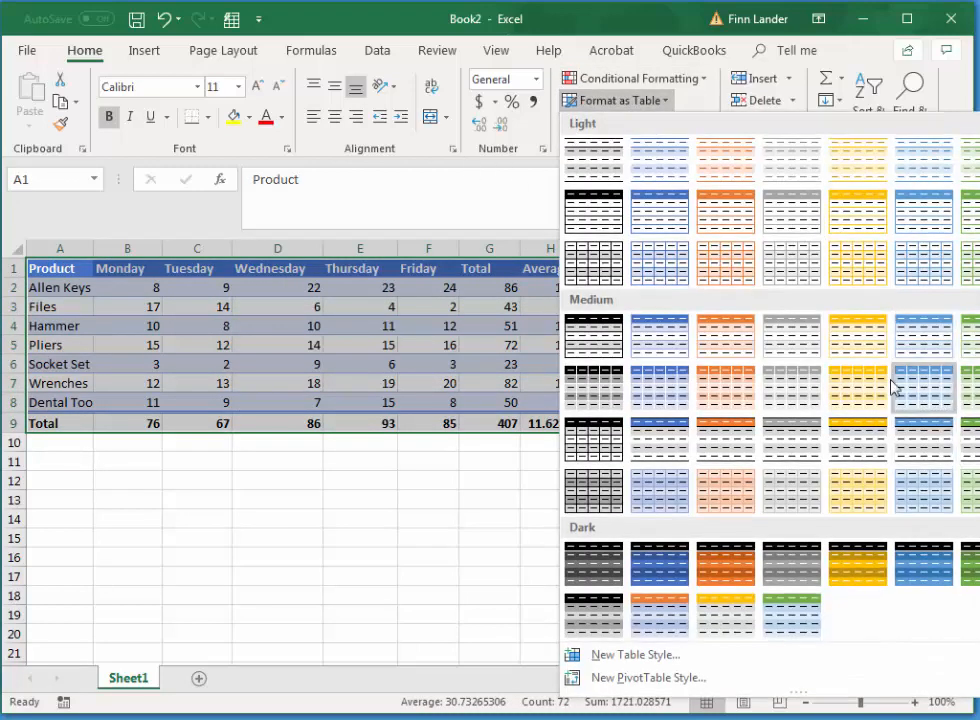
click(812, 398)
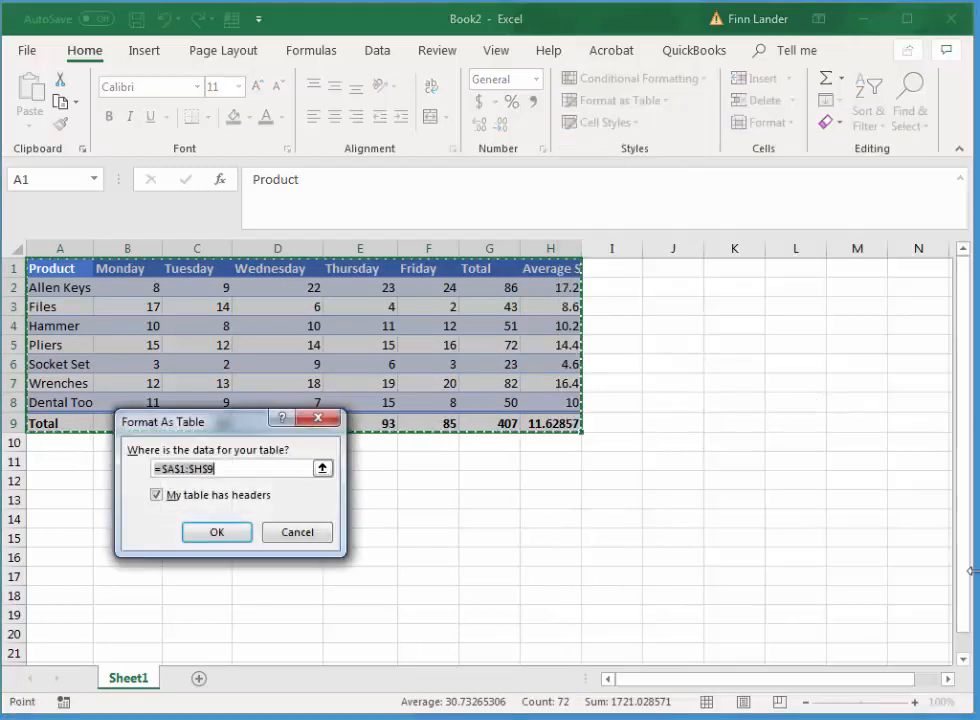
click(219, 532)
click(553, 590)
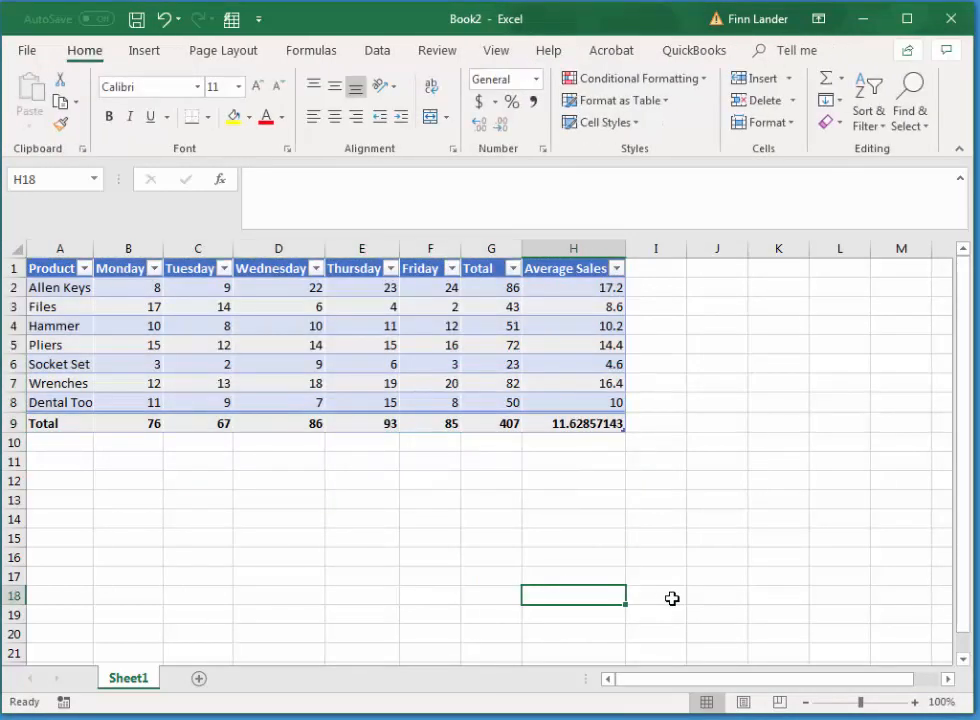